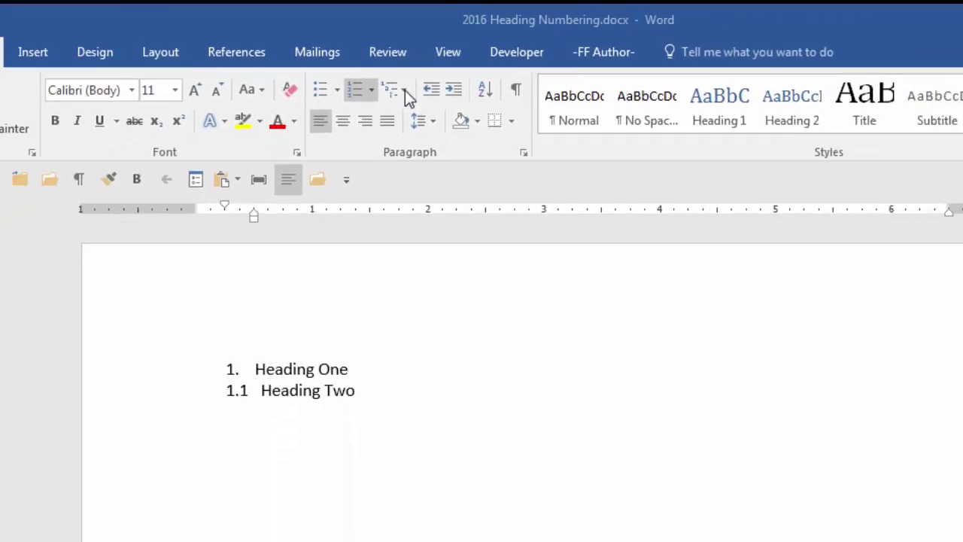
From the Multilevel List menu, define a new list style named 'Numbered Heading List'.
click(404, 90)
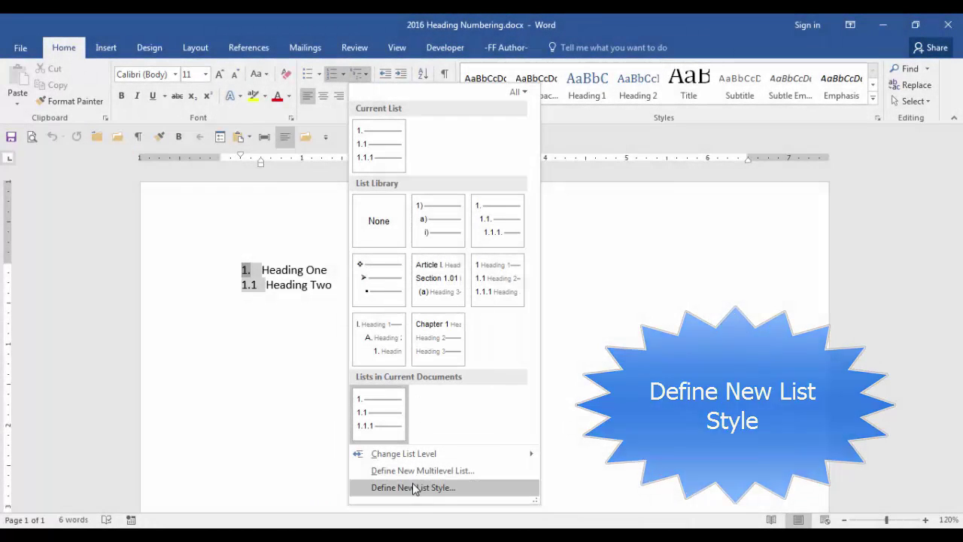
click(490, 496)
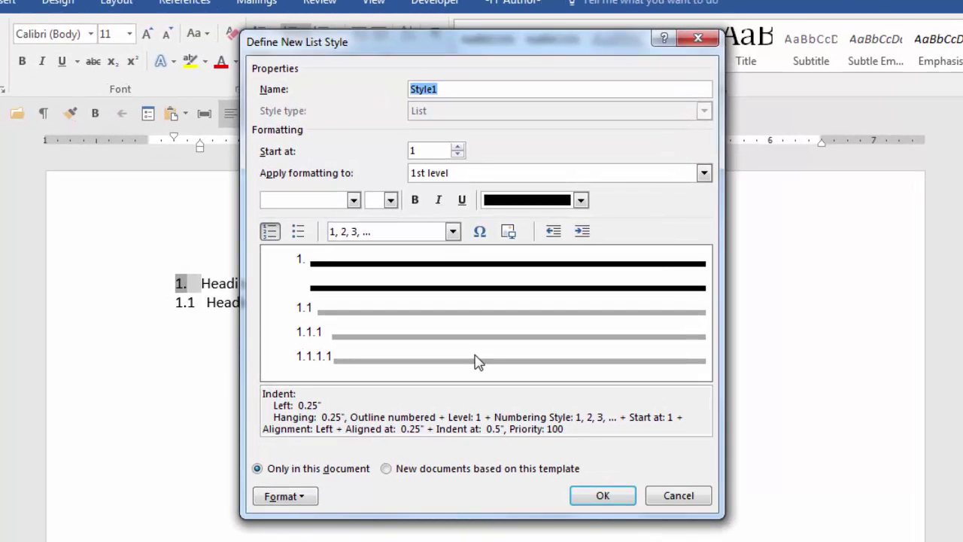
text(Numbered Headi)
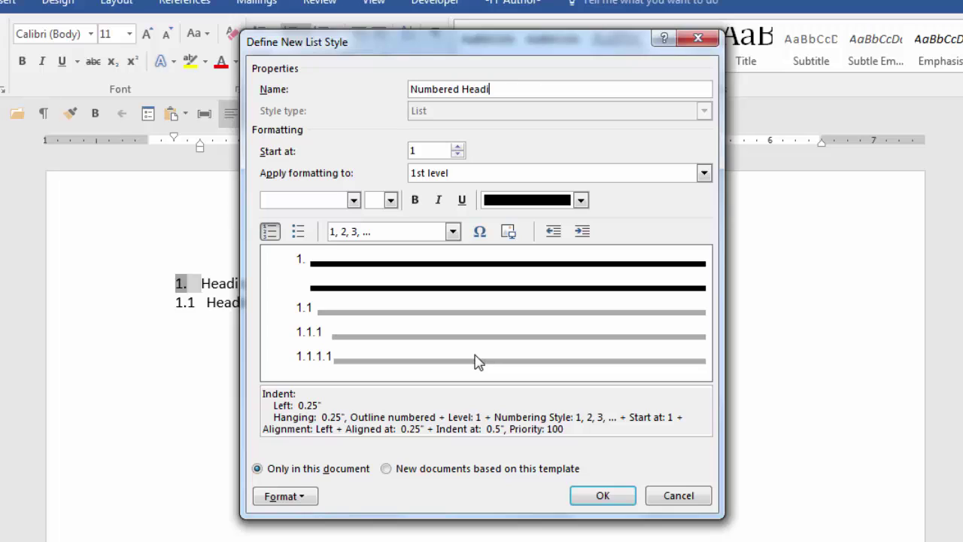
text(ng List)
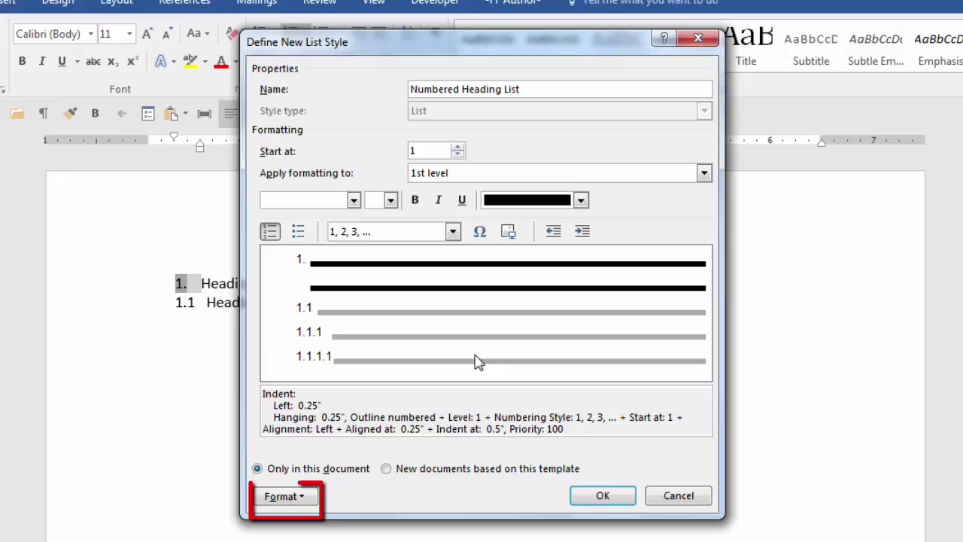
Open the style's numbering settings with all options expanded and level 1 selected.
click(285, 498)
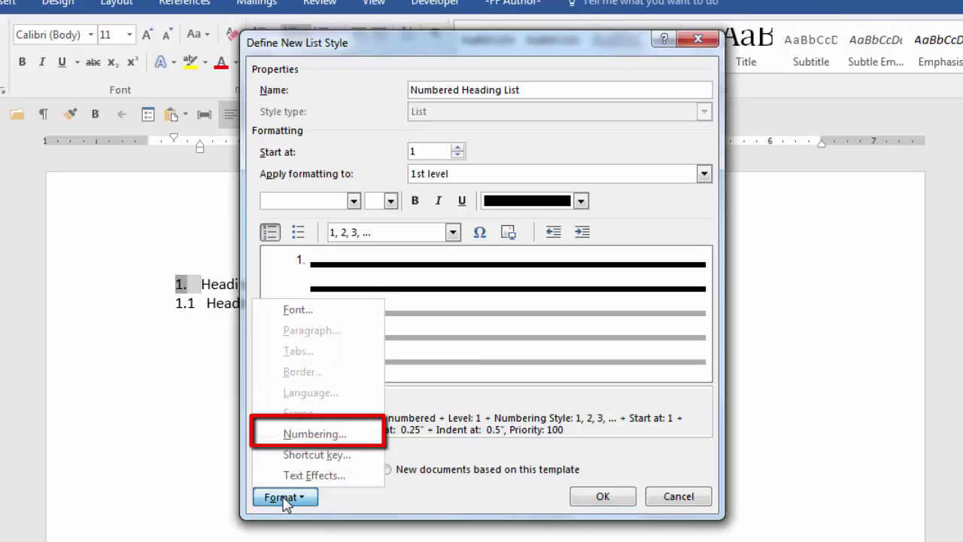
click(334, 436)
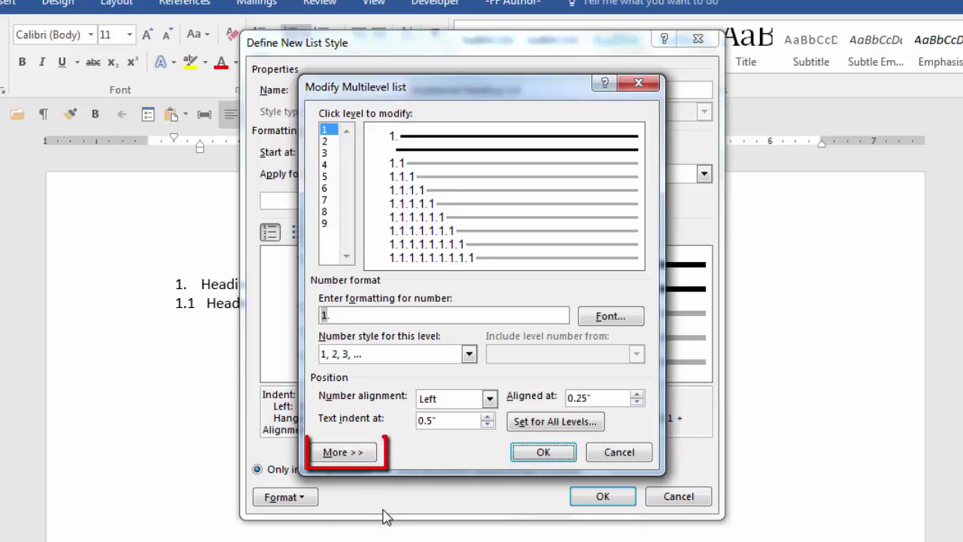
click(335, 453)
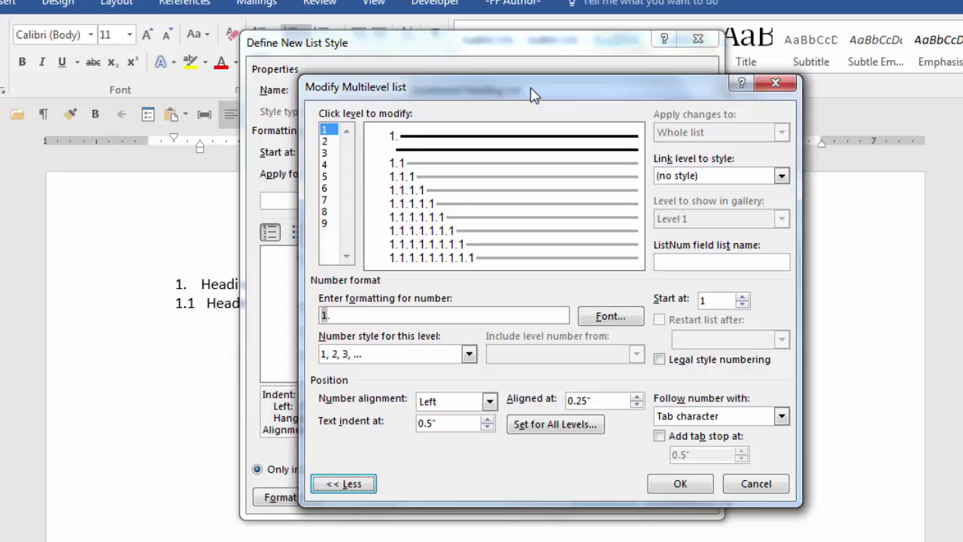
drag(527, 92, 463, 82)
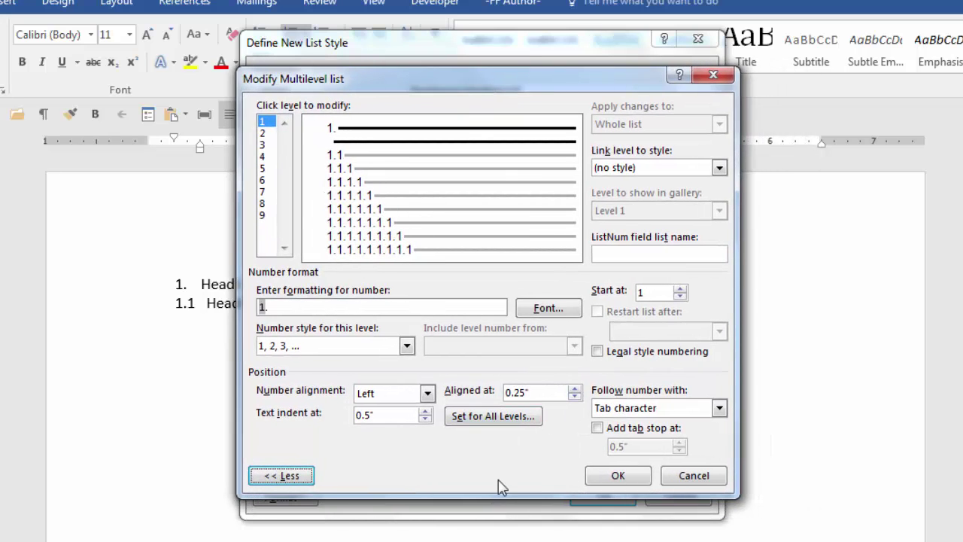
click(268, 181)
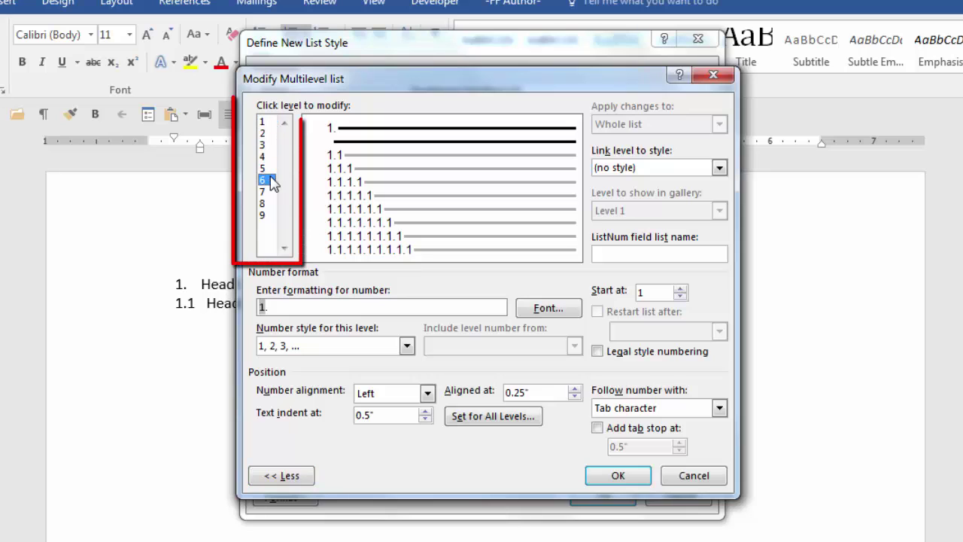
click(272, 123)
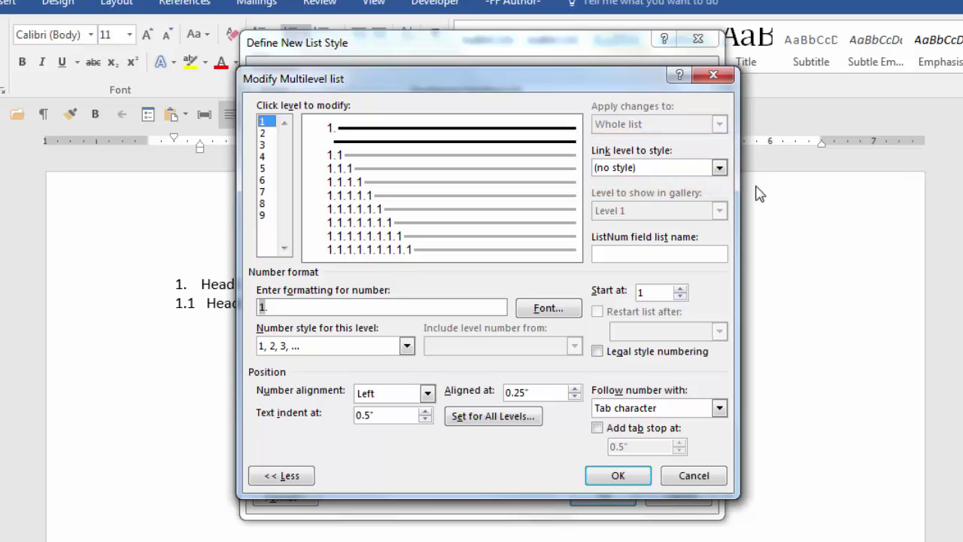
Link level 1 to Heading 1 and keep the 1, 2, 3 number style.
click(721, 169)
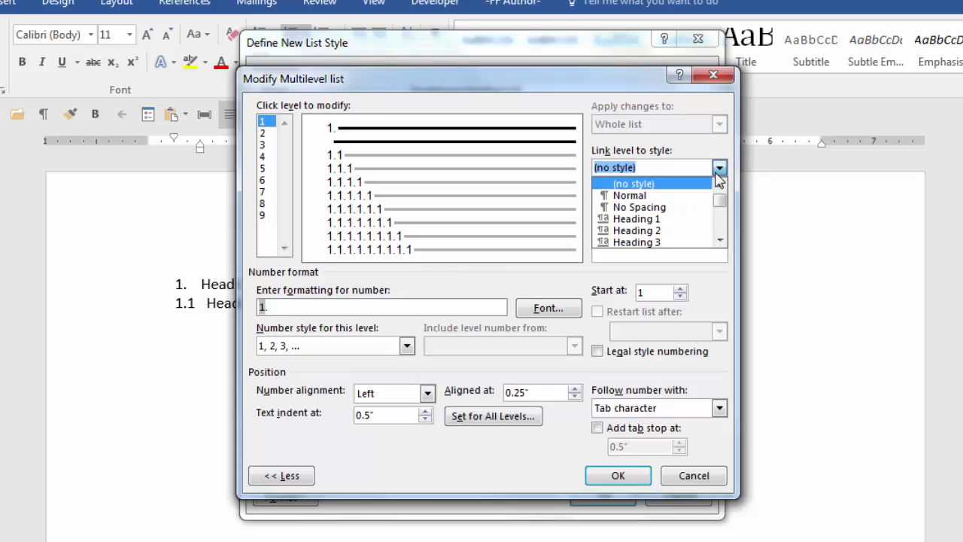
click(693, 220)
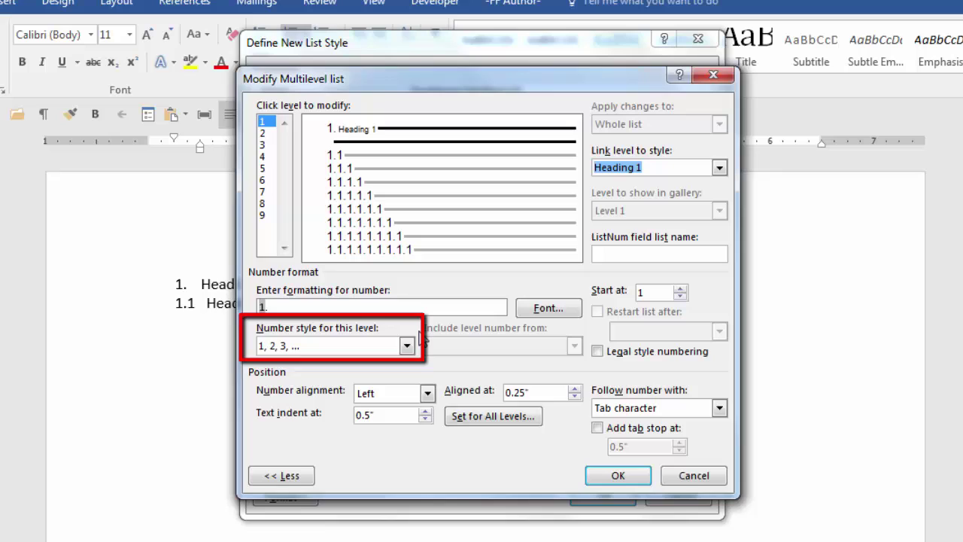
click(407, 347)
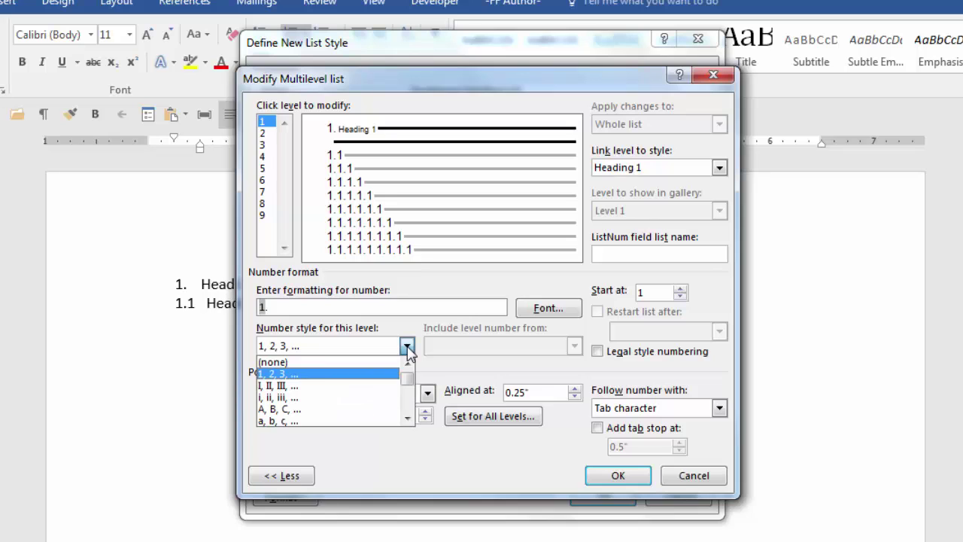
mouse_move(406, 378)
mouse_down()
mouse_move(408, 410)
mouse_move(408, 382)
mouse_up()
drag(409, 382, 377, 369)
click(376, 372)
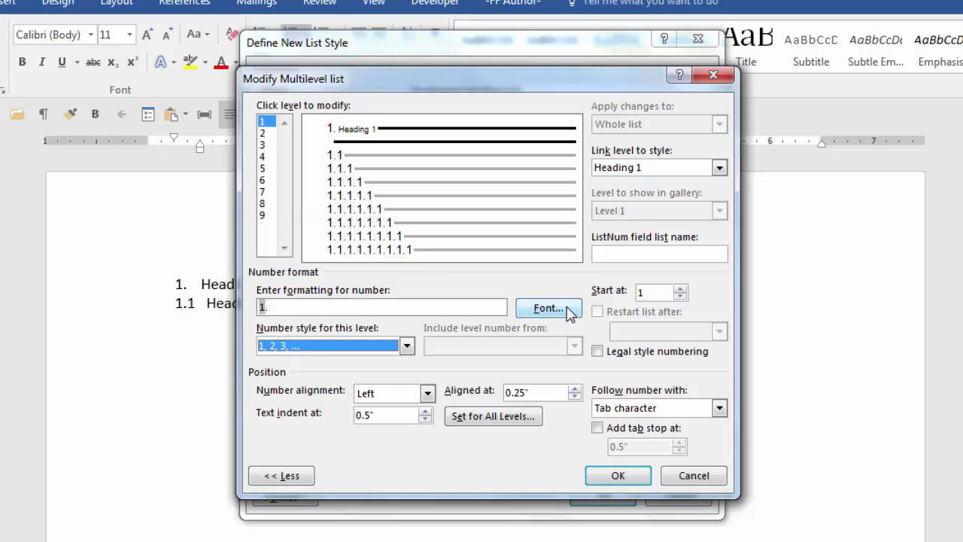
Set the level 1 number font to Times New Roman, Bold, 14 pt.
click(548, 309)
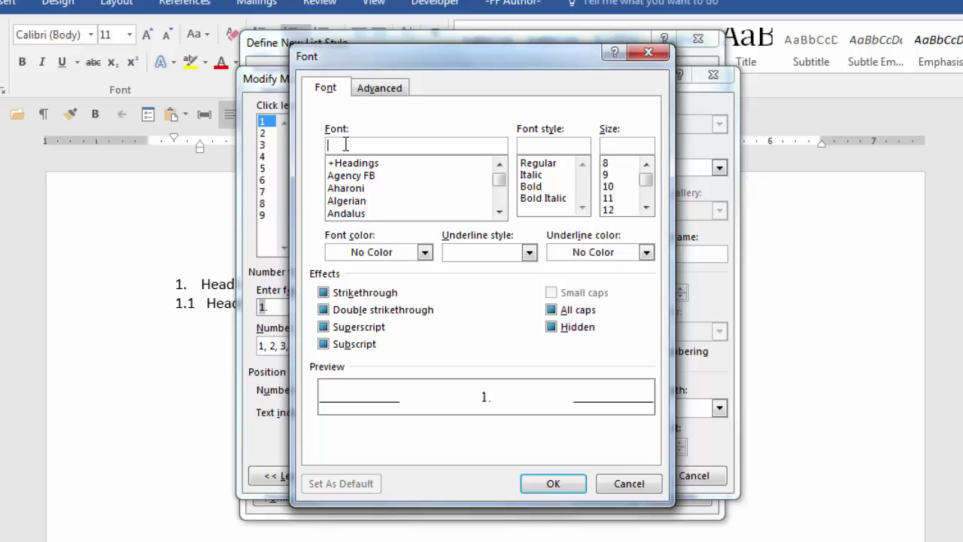
text(T)
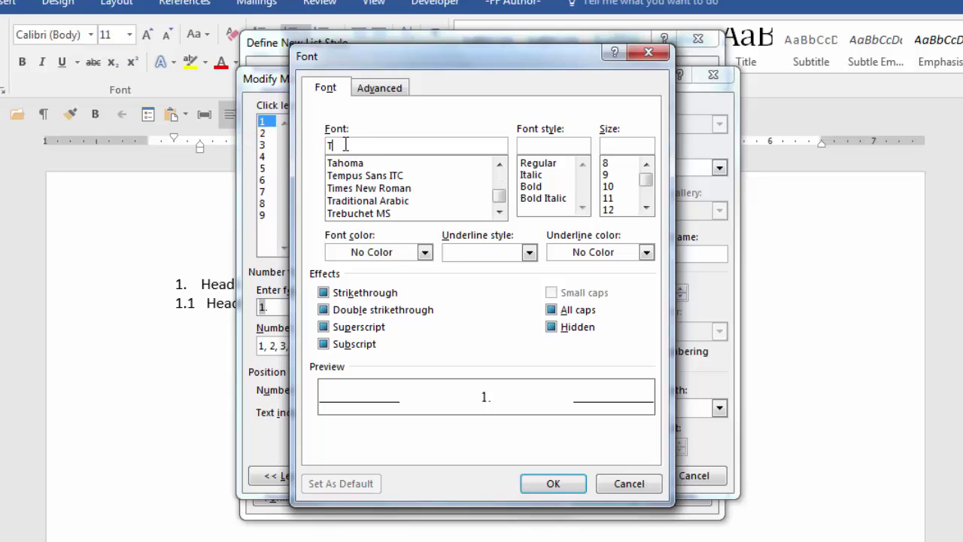
text(i)
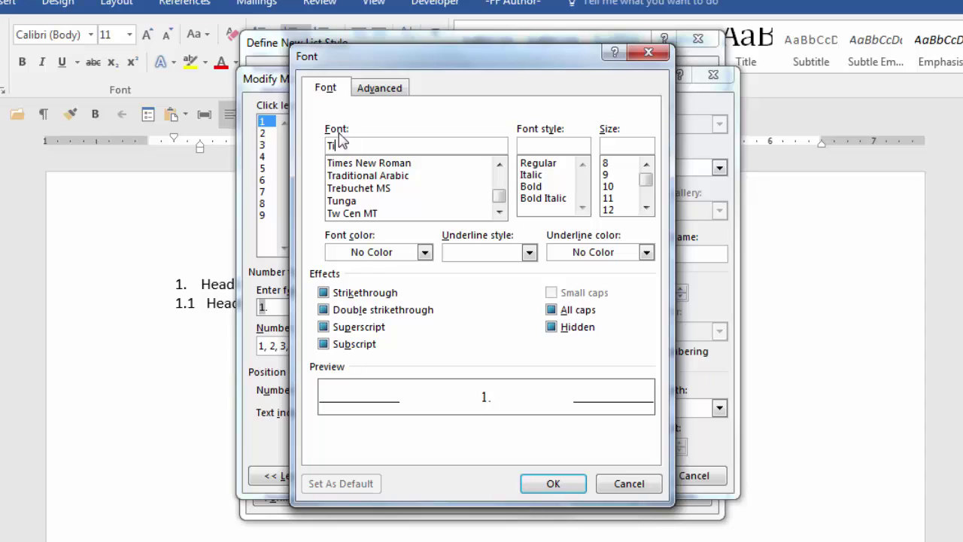
click(361, 166)
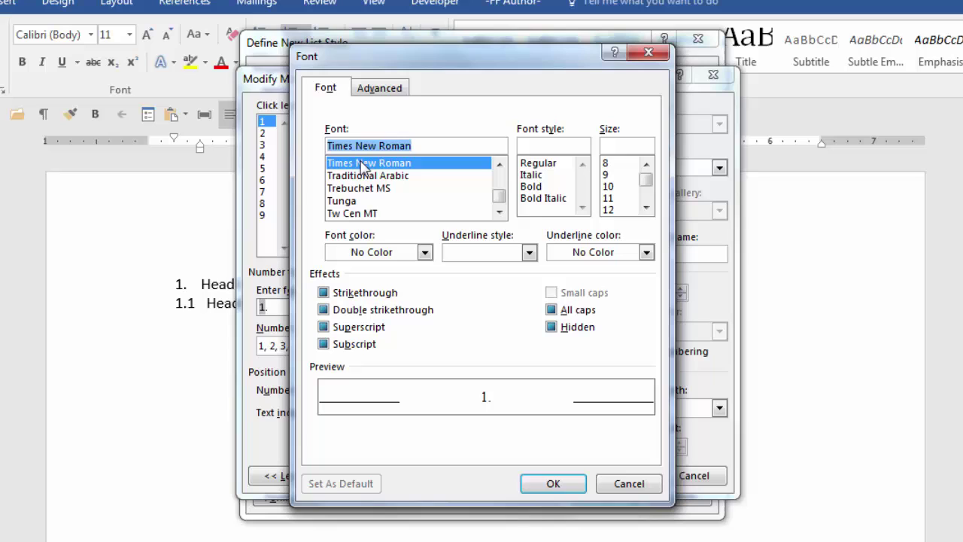
click(531, 186)
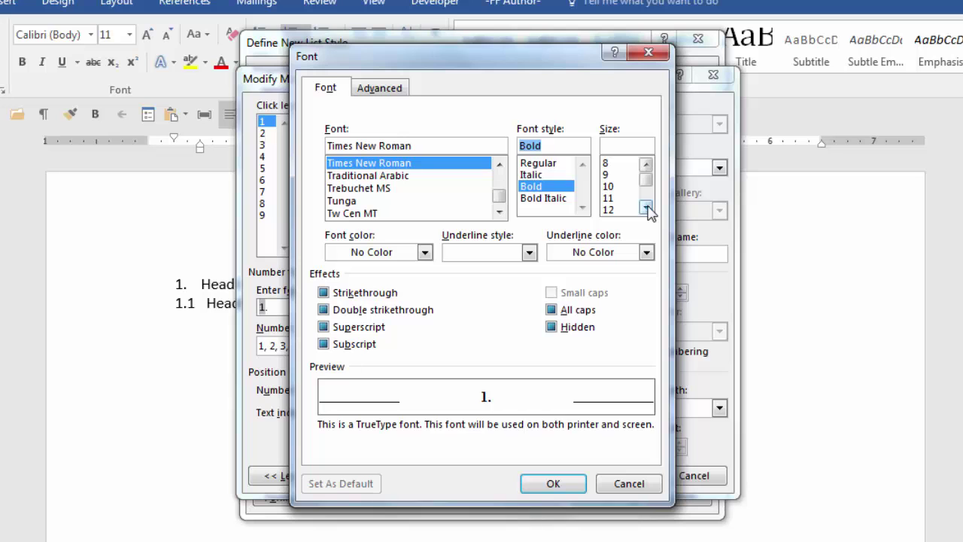
click(647, 208)
click(614, 210)
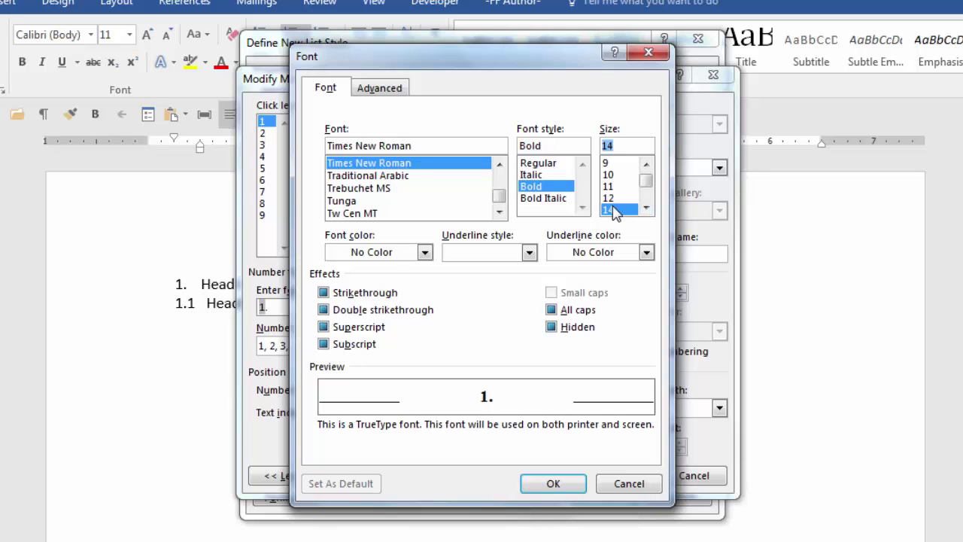
click(554, 484)
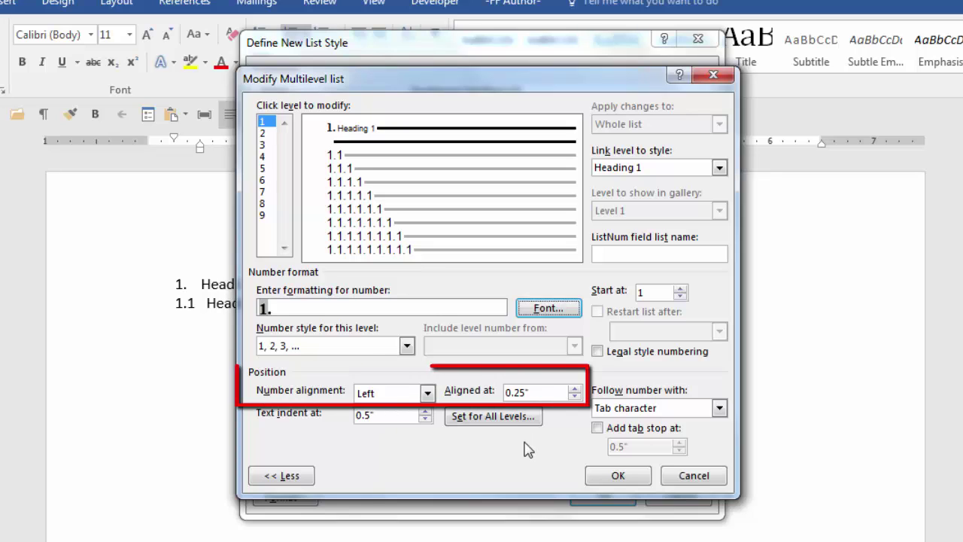
Align the level 1 number at 0 with a 0.25" tab stop, leaving all-levels indents unchanged.
drag(548, 390, 493, 384)
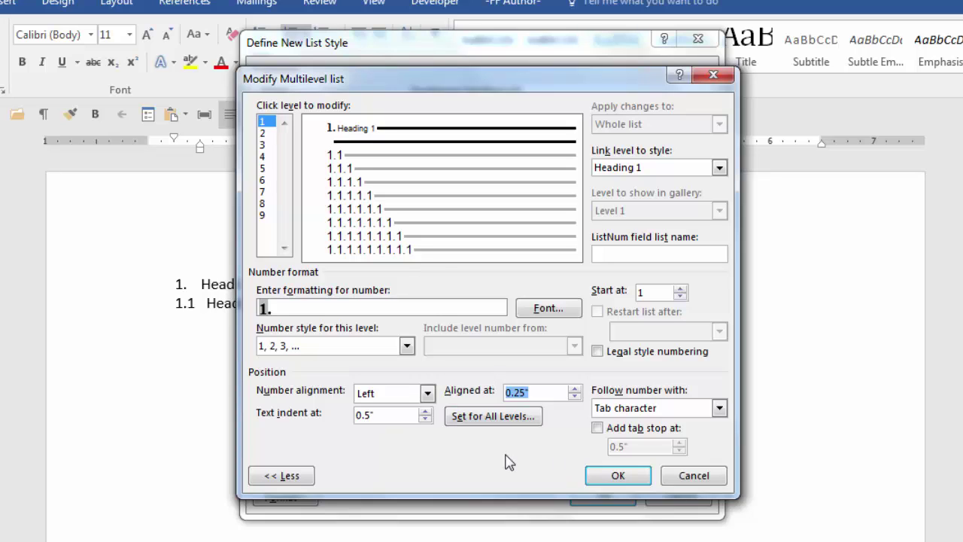
text(0)
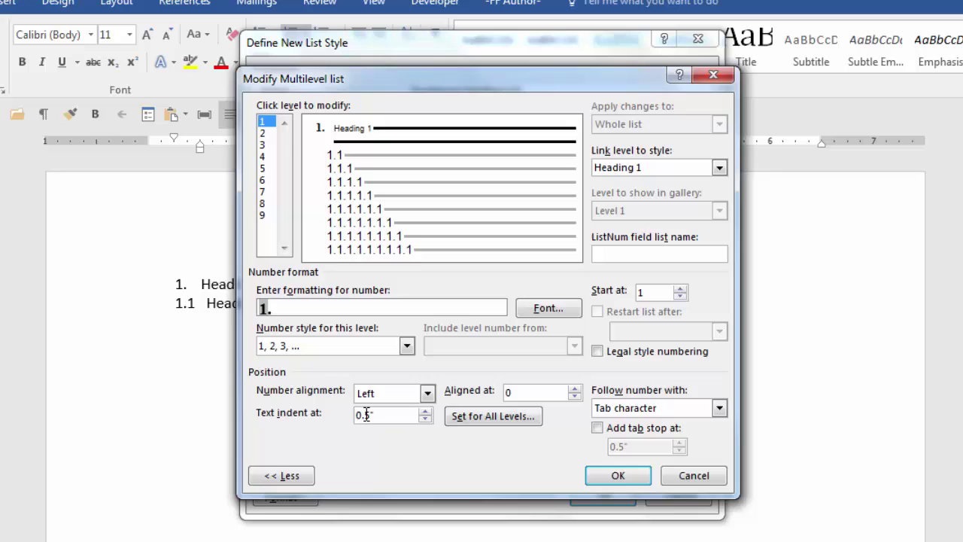
click(598, 428)
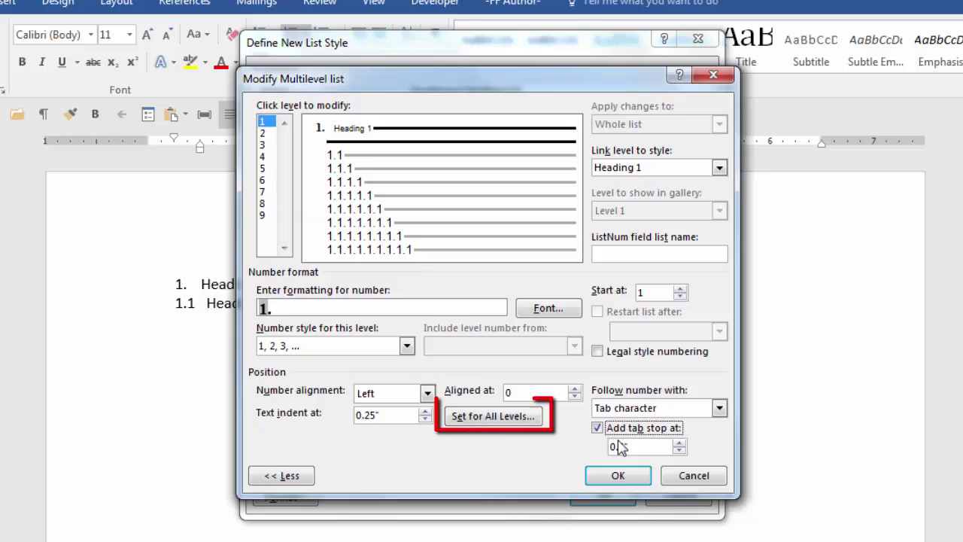
click(618, 446)
text(25")
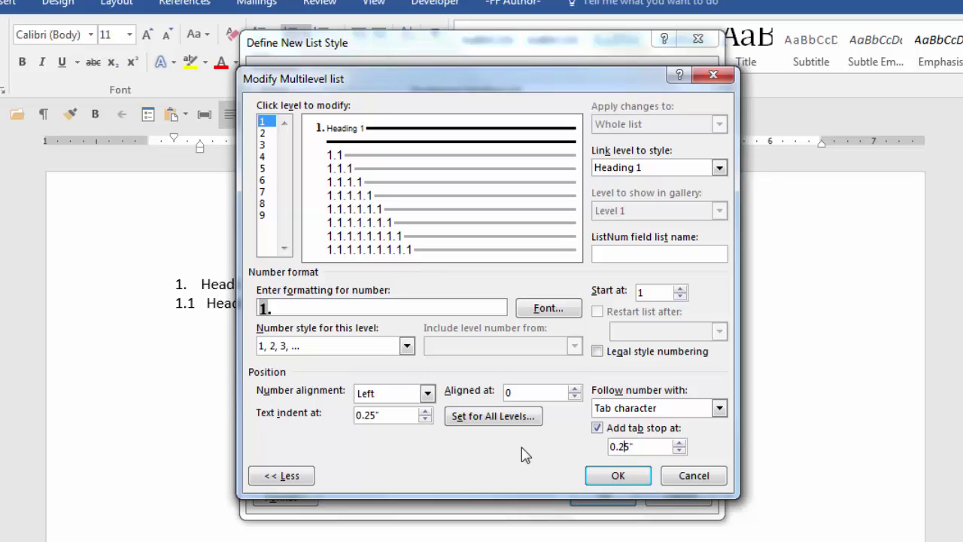
click(509, 423)
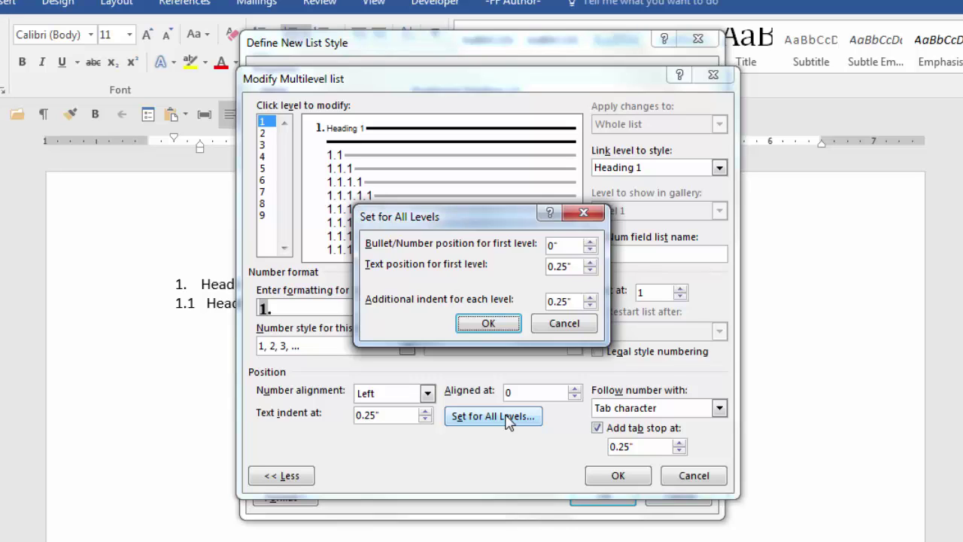
click(561, 324)
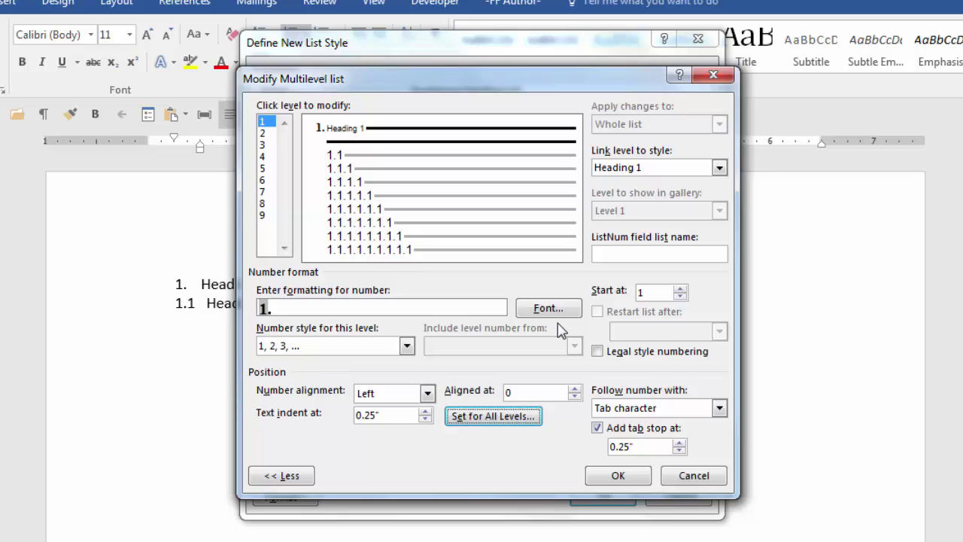
Link level 2 to Heading 2 and align its number at 0.
click(269, 133)
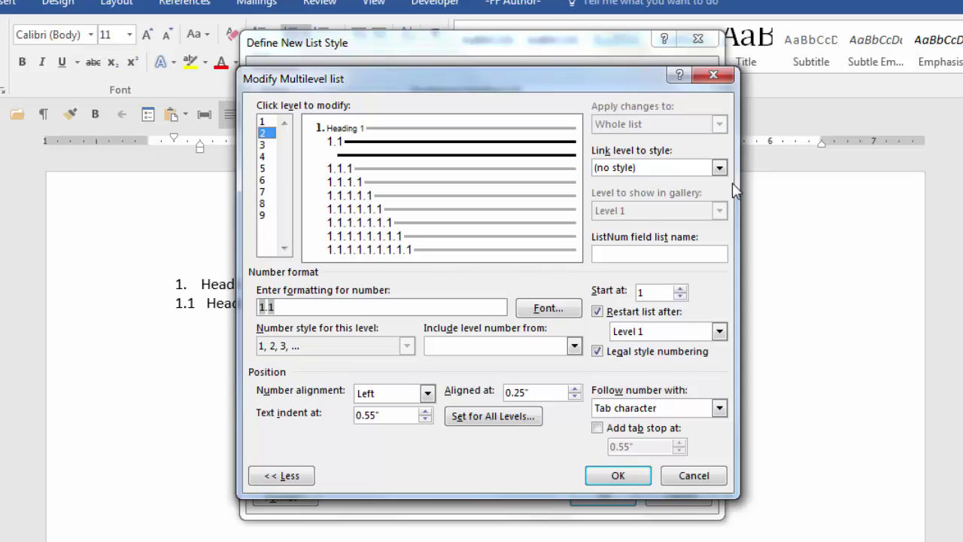
click(720, 167)
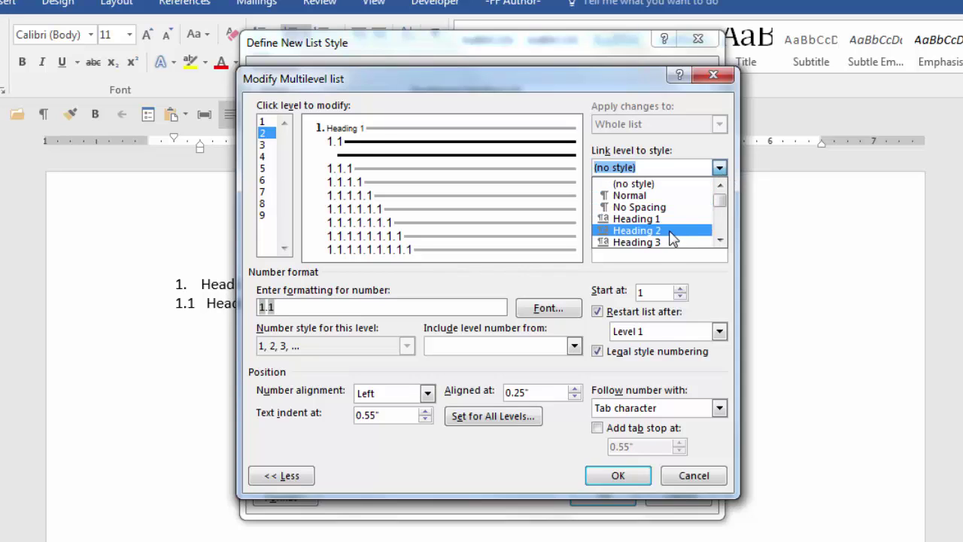
click(636, 231)
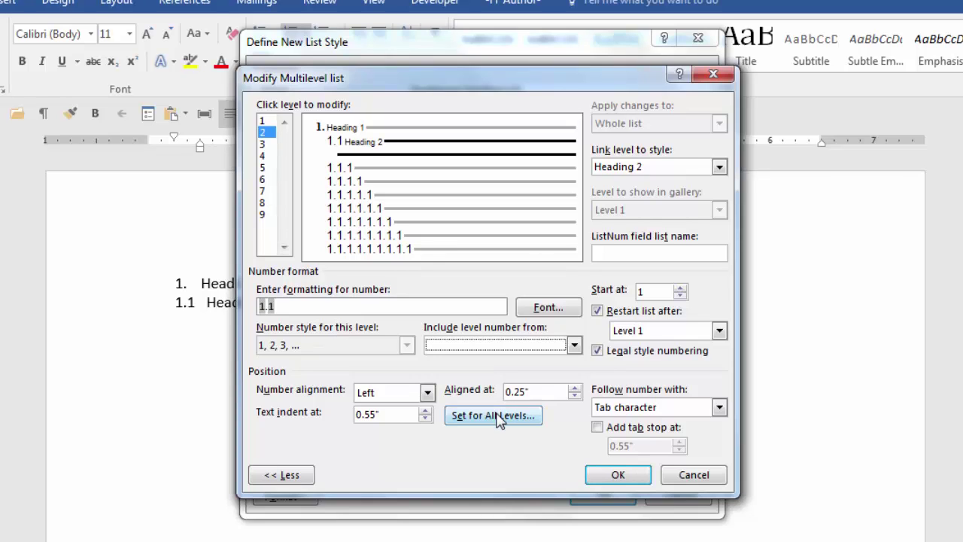
drag(542, 391, 481, 384)
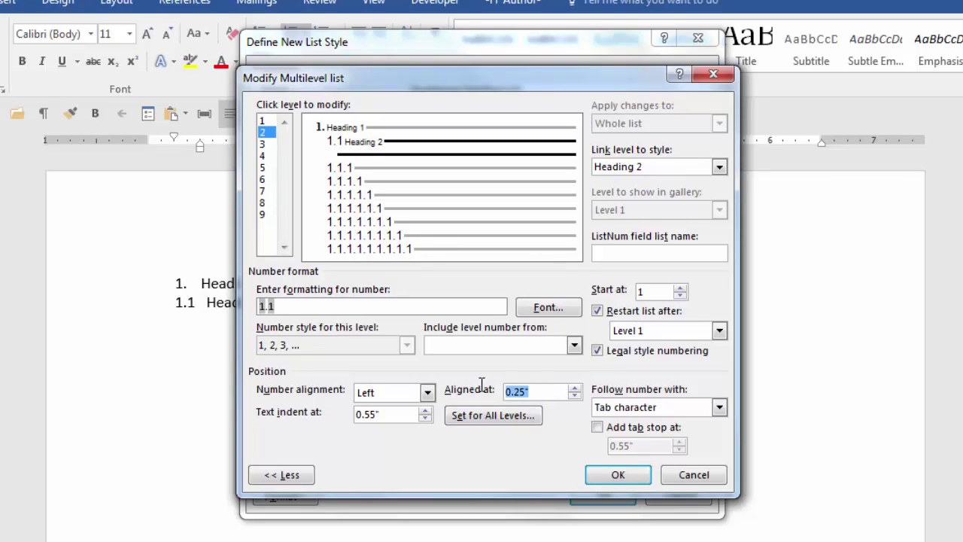
text(0)
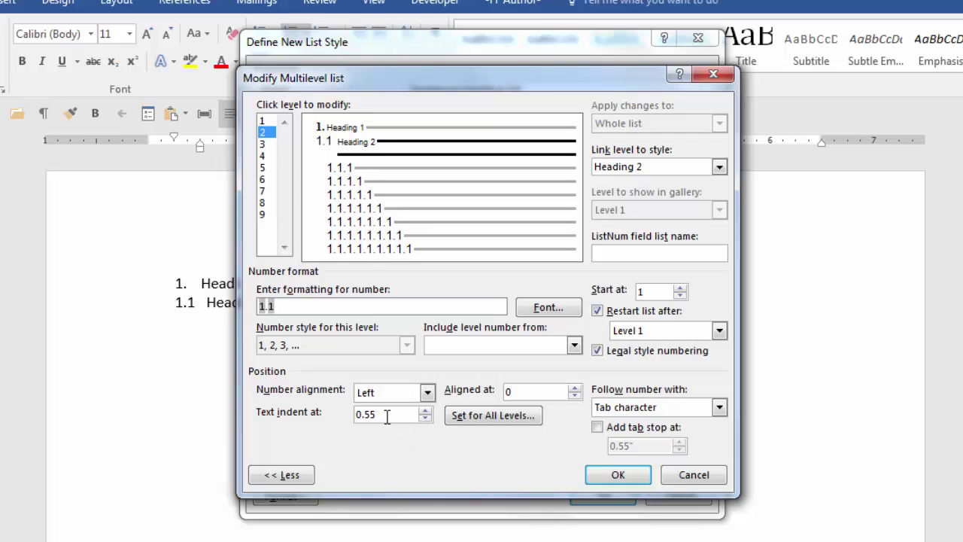
Make the level 2 number bold 12 pt Times New Roman.
click(564, 305)
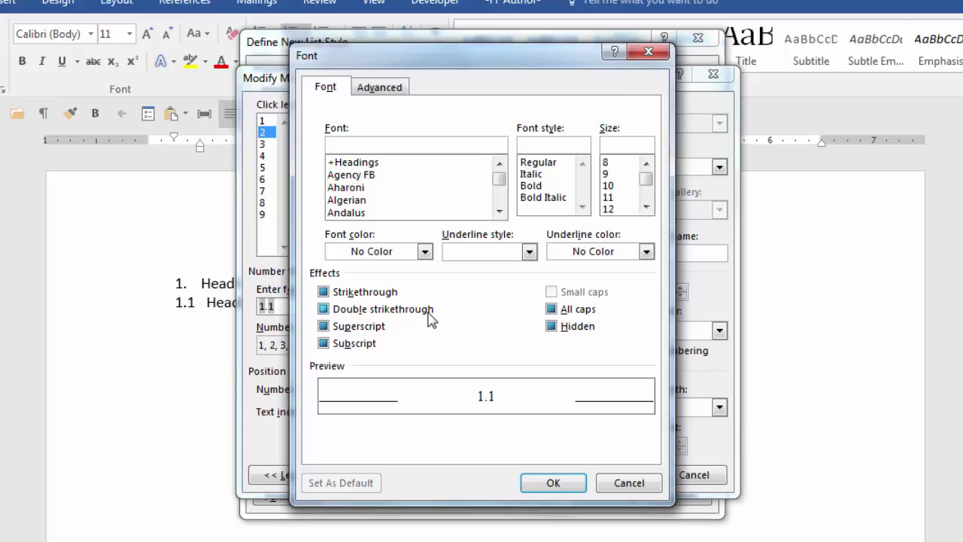
click(352, 145)
text(t)
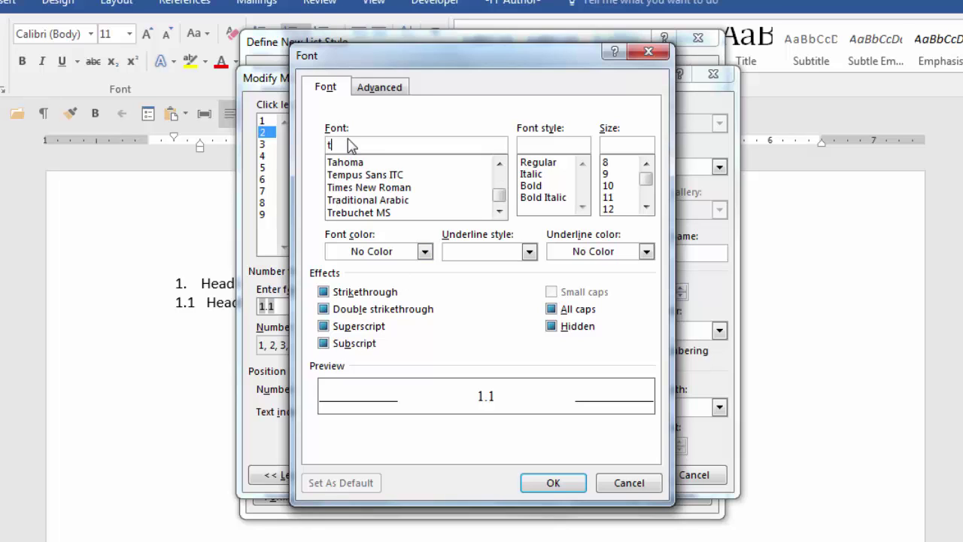
click(365, 187)
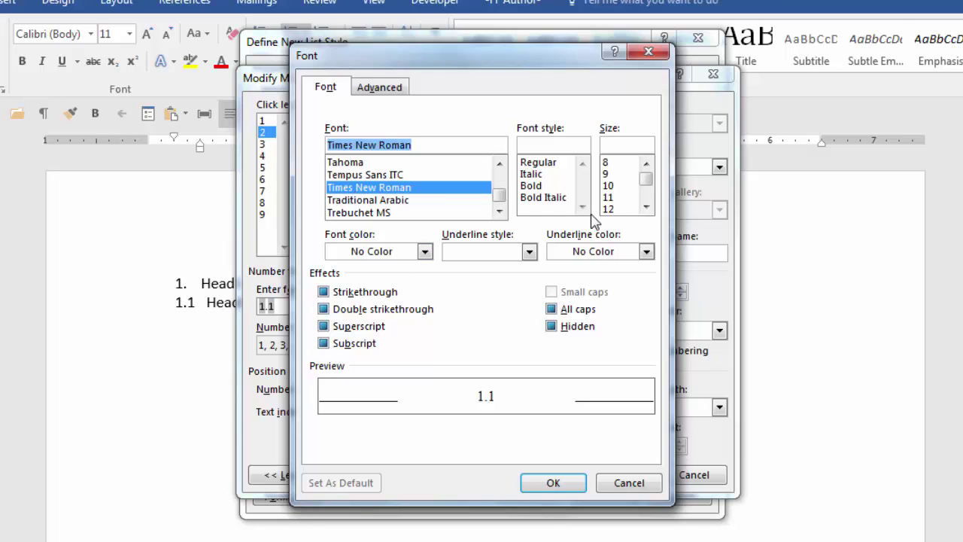
click(534, 186)
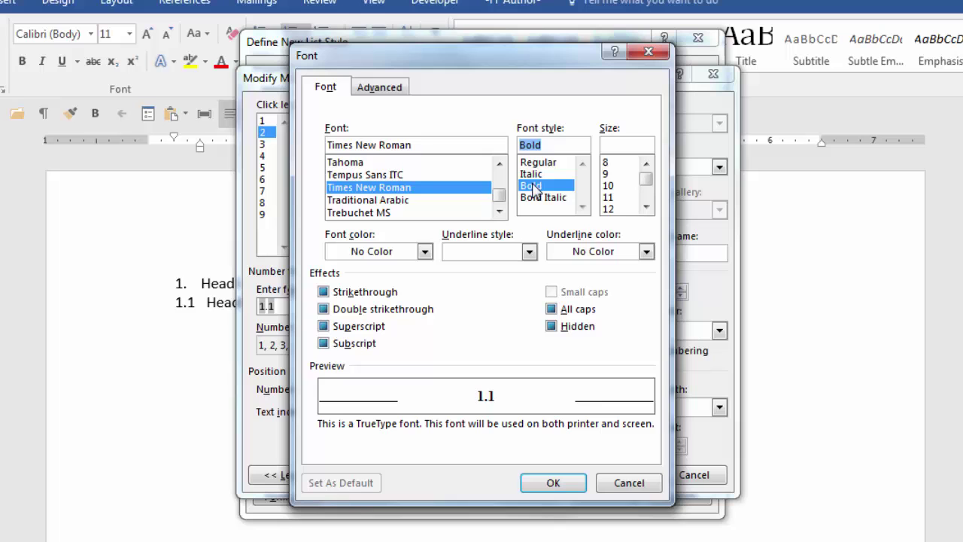
click(608, 209)
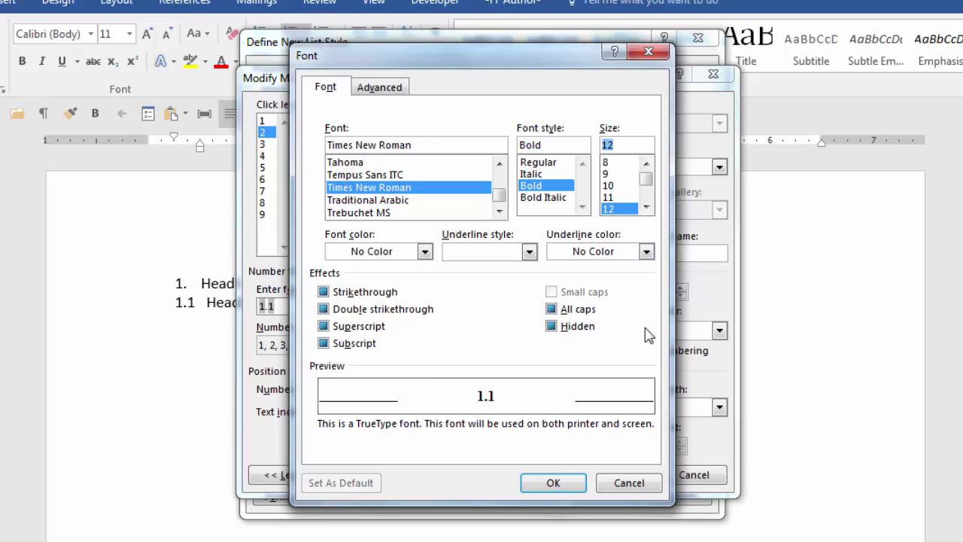
click(552, 483)
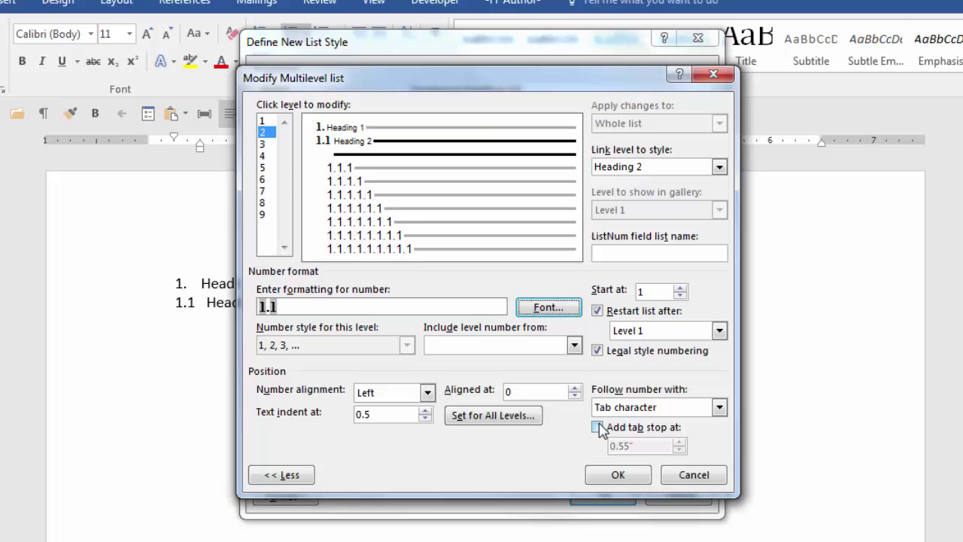
Add a tab stop at 0.5" after the level 2 number.
click(599, 426)
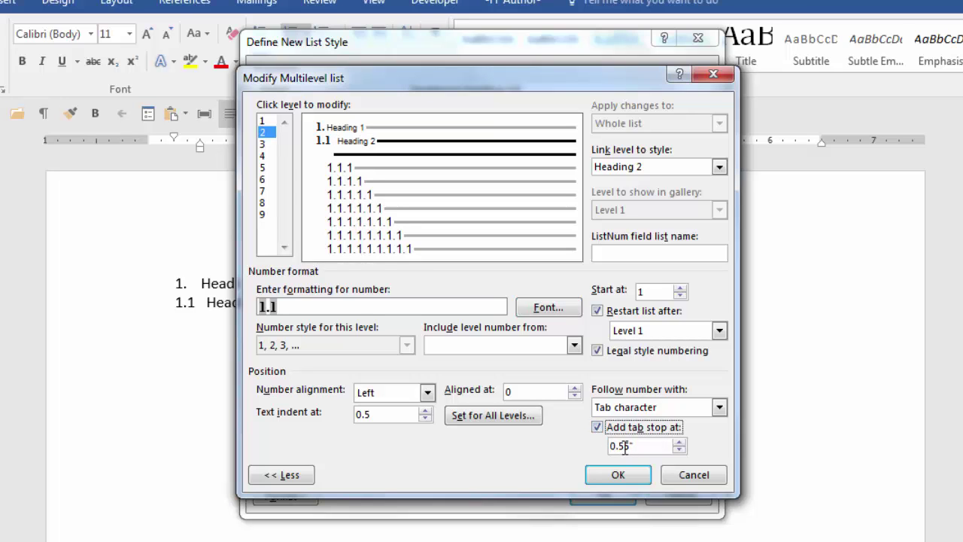
click(631, 445)
key(BackSpace)
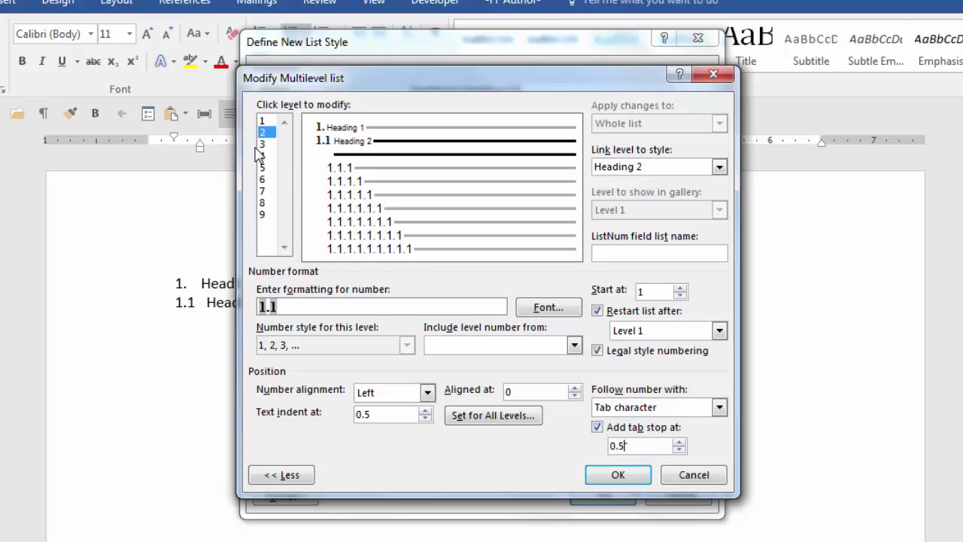
Link level 3 to the Heading 3 style.
click(266, 145)
click(720, 166)
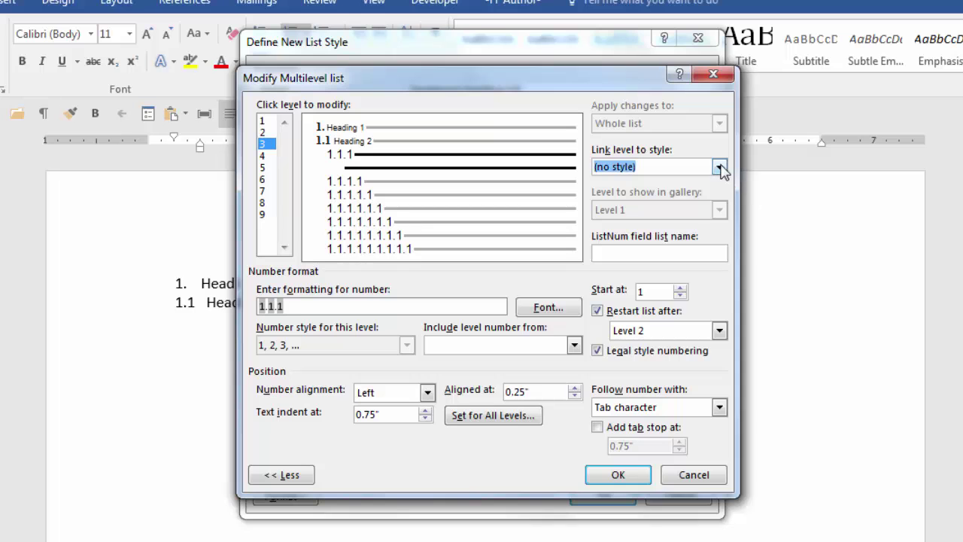
click(669, 242)
Make the level 3 number bold 12 pt Times New Roman.
click(548, 307)
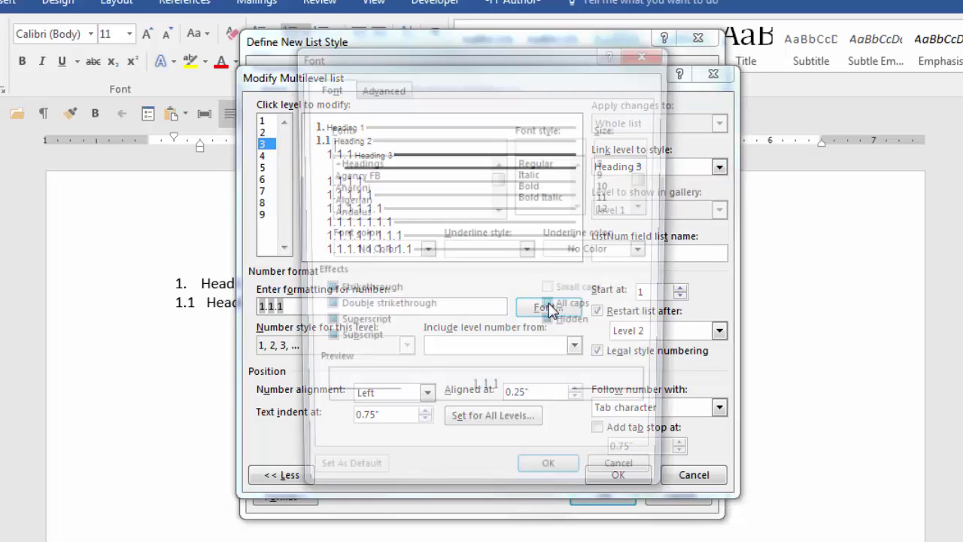
click(344, 143)
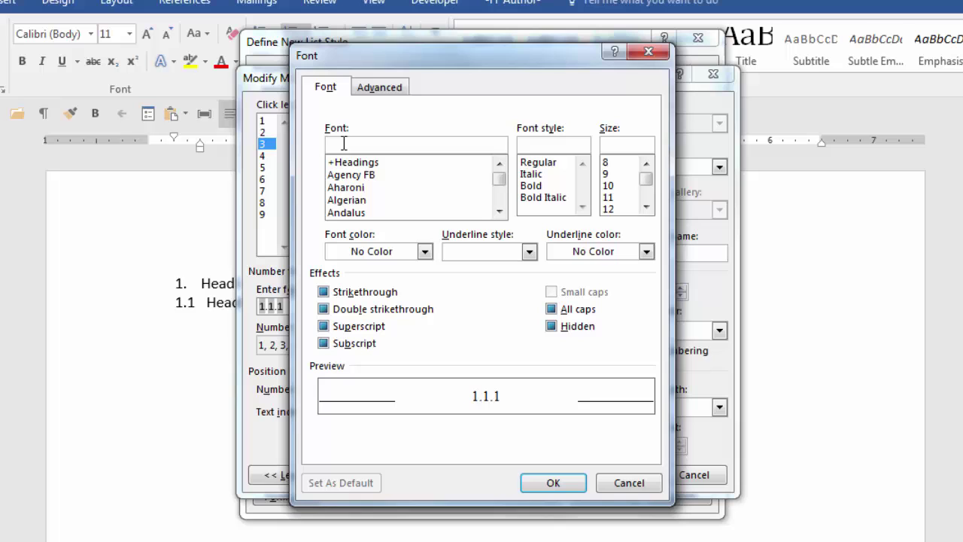
text(t)
click(361, 188)
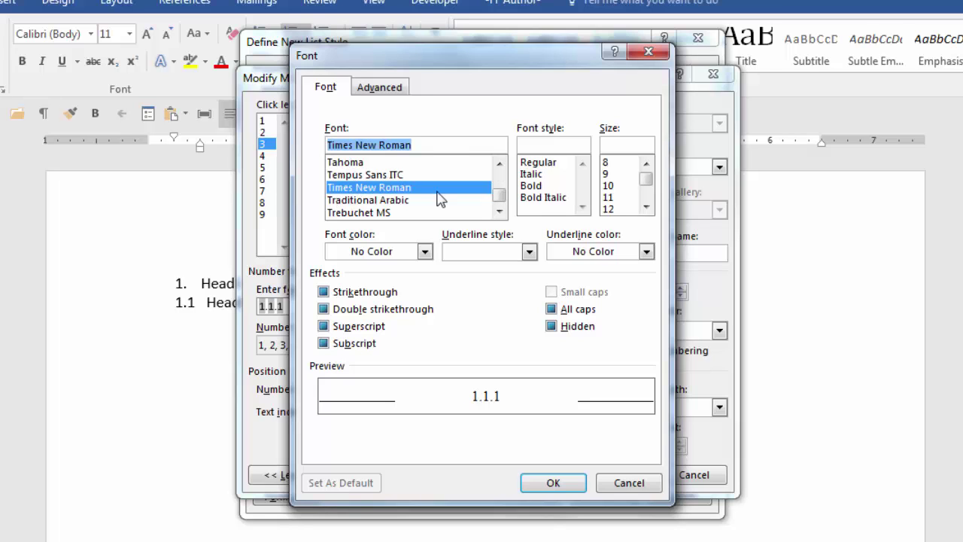
click(531, 185)
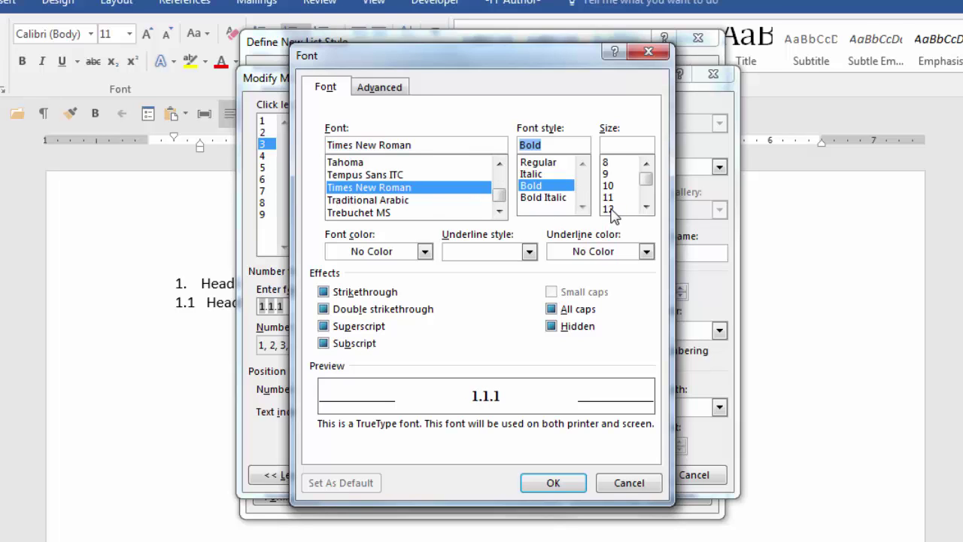
click(610, 208)
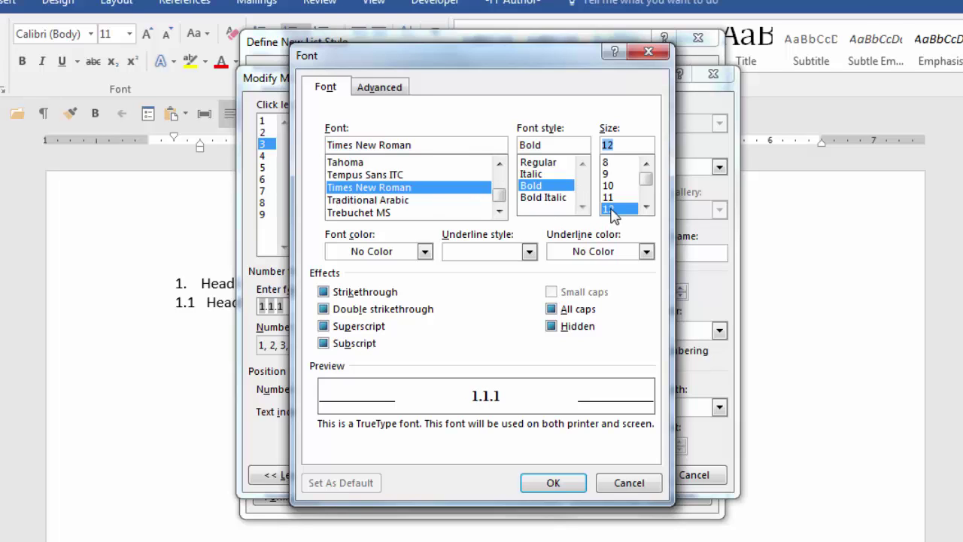
click(555, 484)
Align the level 3 number at 0 and add a tab stop after it.
drag(541, 391, 467, 382)
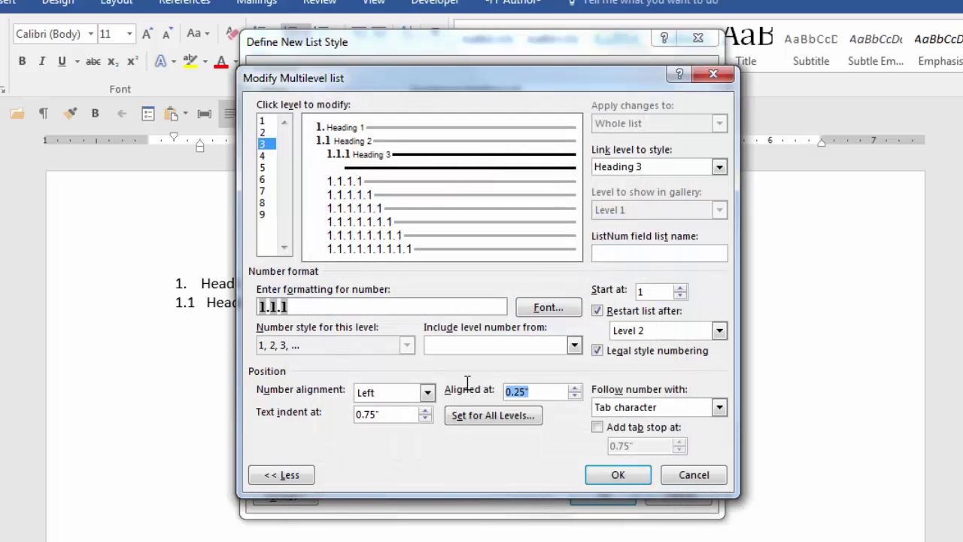
text(0)
click(597, 427)
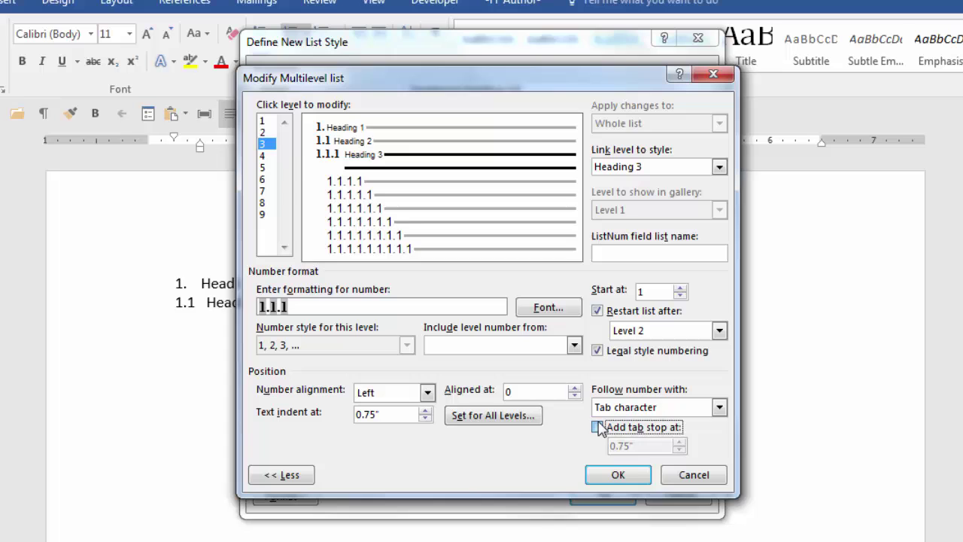
Link level 4 to the Heading 4 style.
click(263, 156)
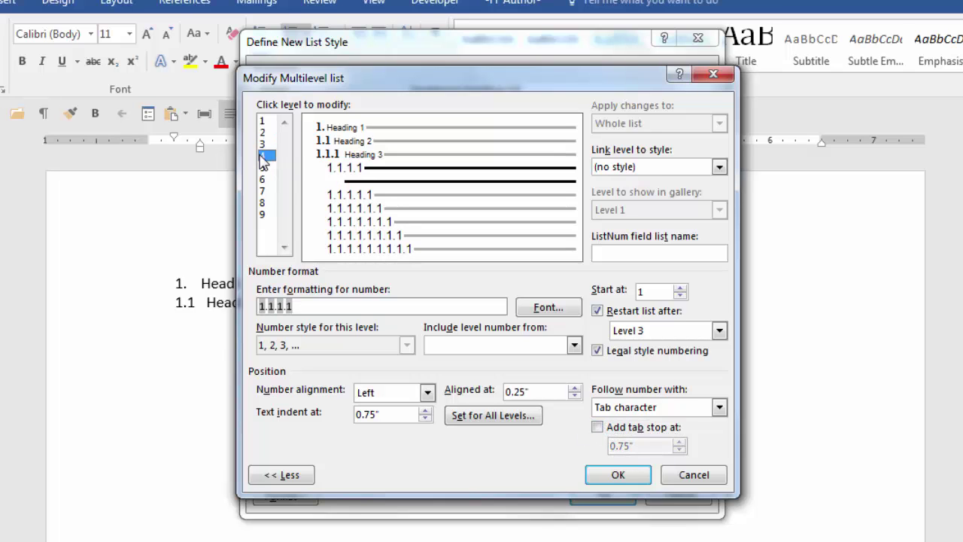
click(720, 167)
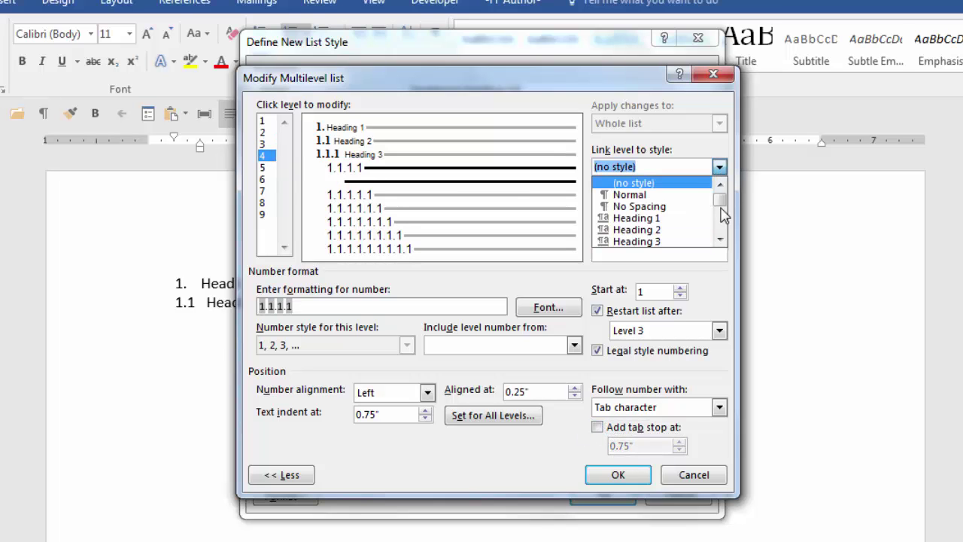
click(720, 241)
click(654, 242)
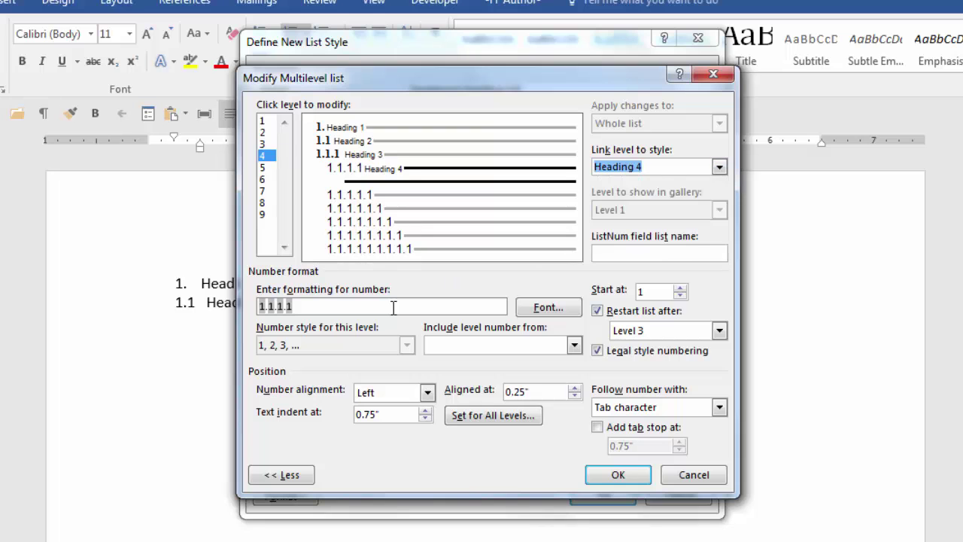
Accept the multilevel settings and save the Numbered Heading List style.
click(563, 310)
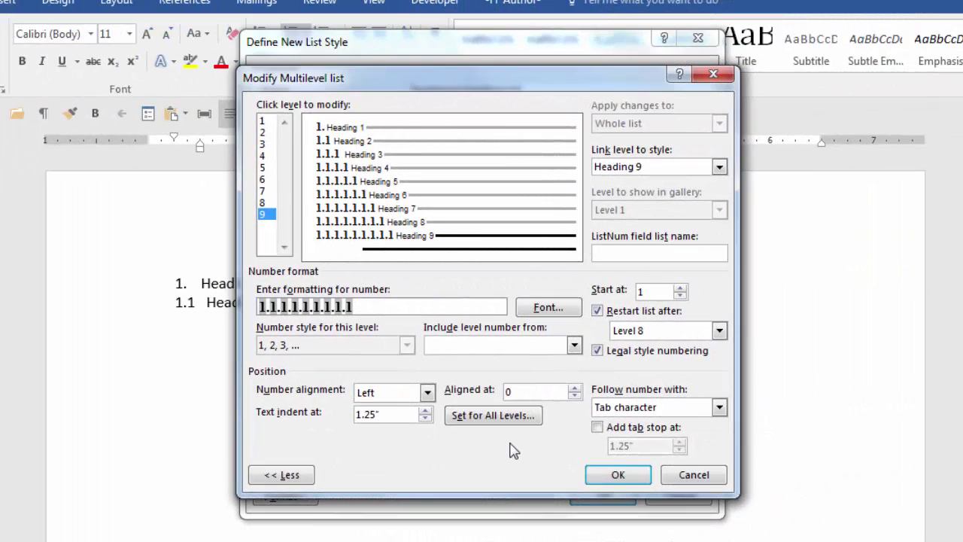
click(618, 474)
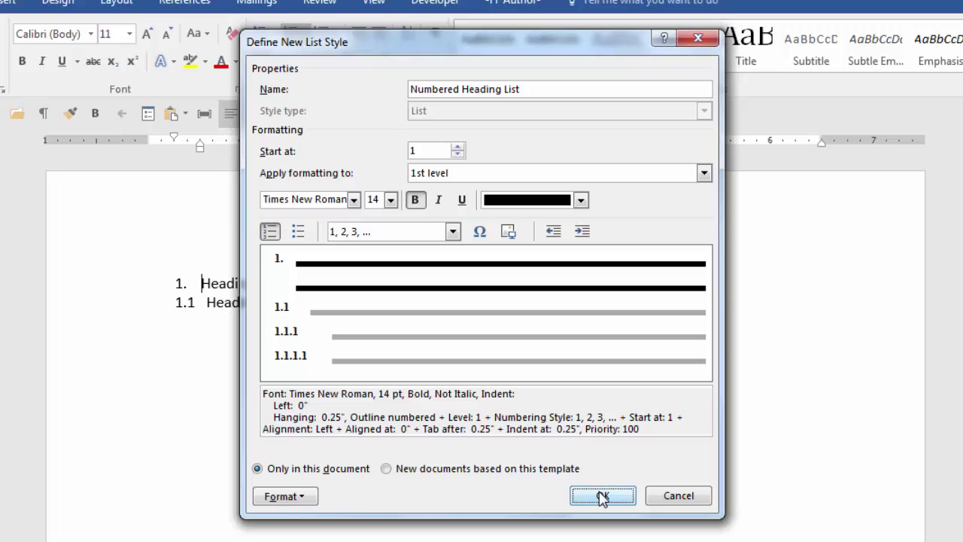
click(602, 496)
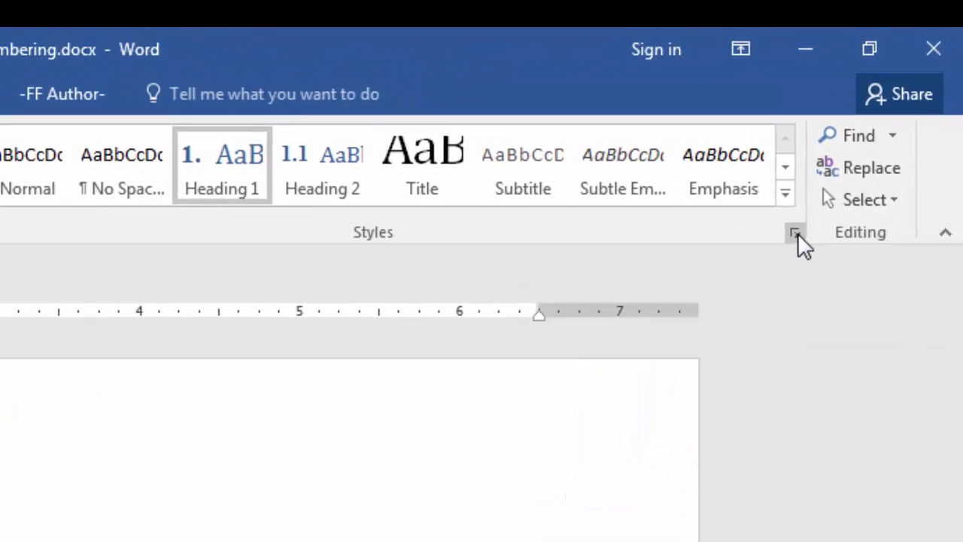
Open the Styles pane and float it over the document.
click(878, 120)
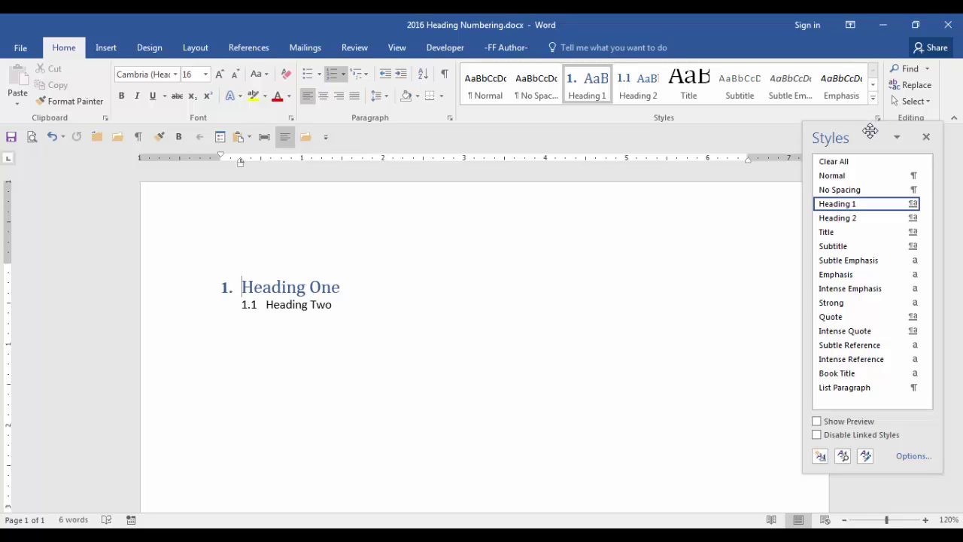
drag(871, 131, 542, 130)
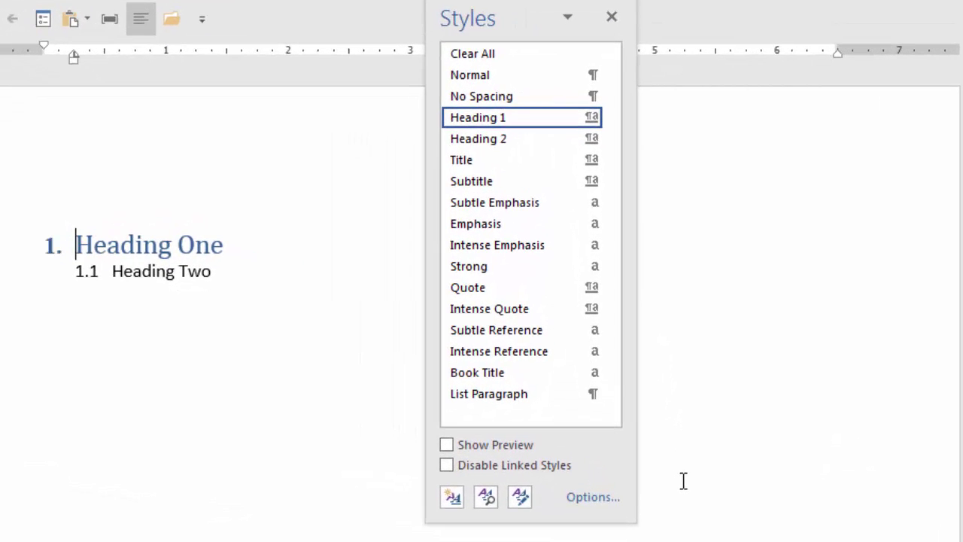
In Manage Styles' Recommend list, set Heading 2 through Heading 9 to Show.
click(521, 496)
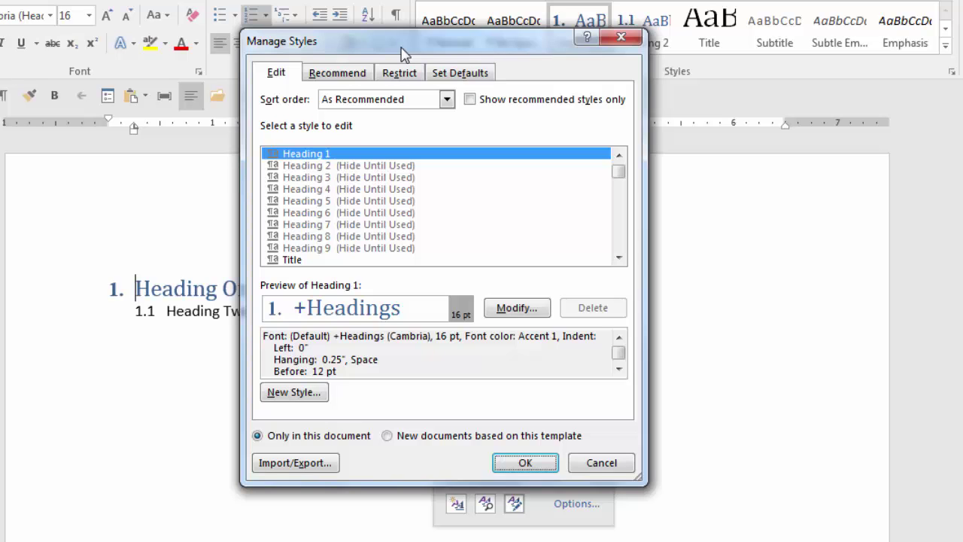
click(358, 73)
click(336, 165)
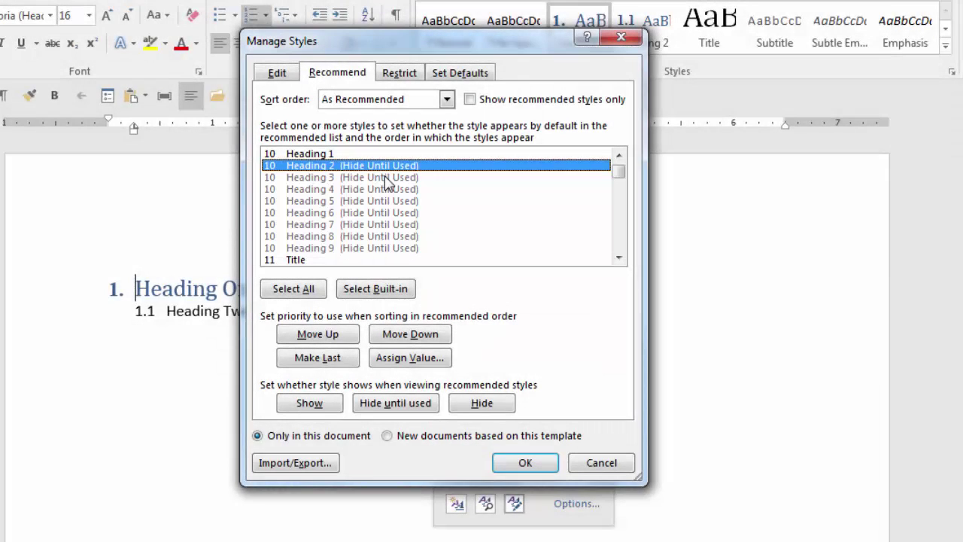
shift+click(385, 177)
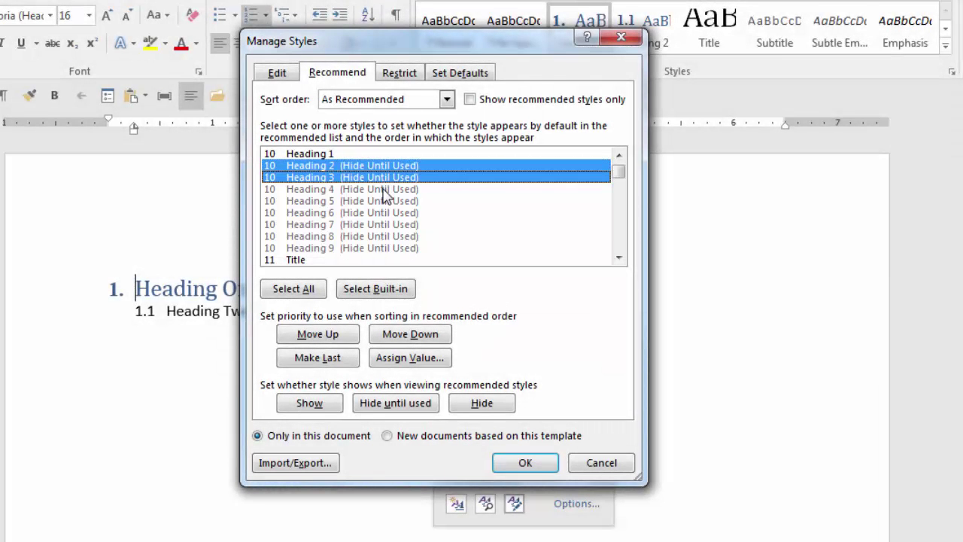
shift+click(386, 189)
shift+click(385, 201)
shift+click(385, 213)
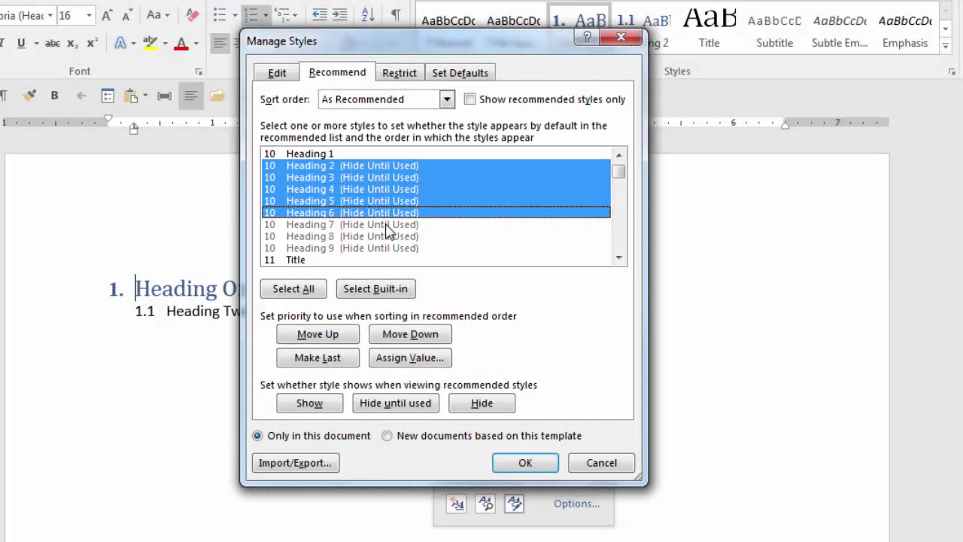
shift+click(388, 225)
shift+click(392, 237)
shift+click(398, 249)
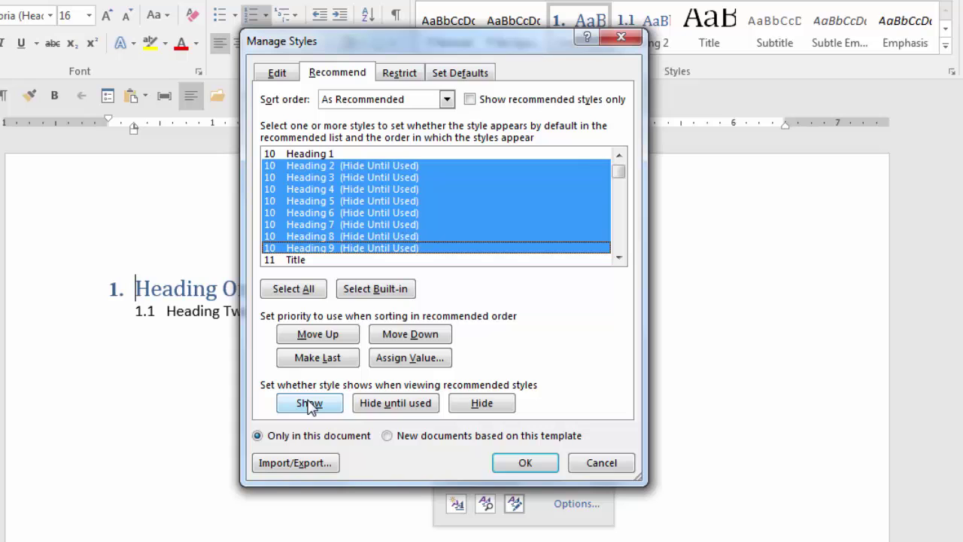
click(309, 403)
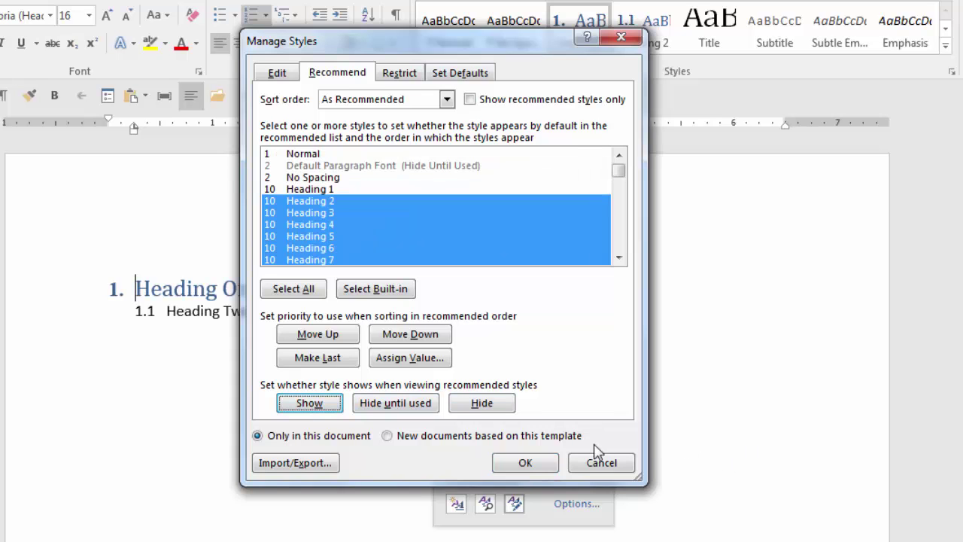
click(526, 463)
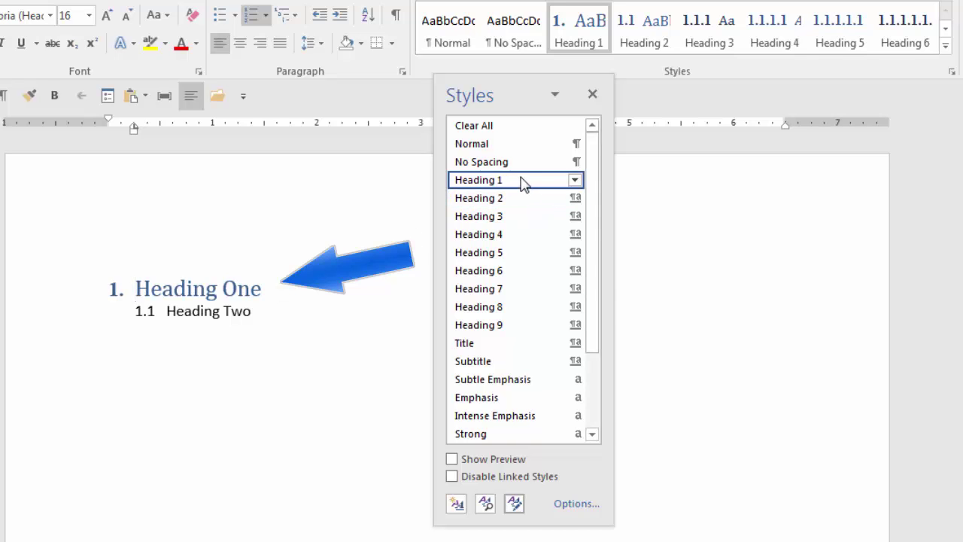
Apply Heading 1–Heading 9 styles to the lines Heading One through Heading Nine.
mouse_move(525, 183)
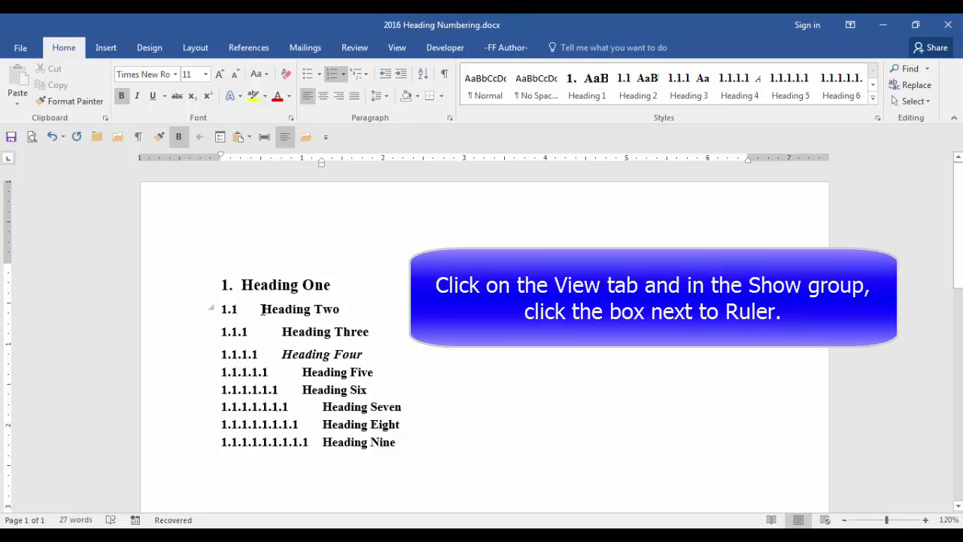
Pull Heading Two's text closer to its number and update Heading 2 to match.
click(262, 309)
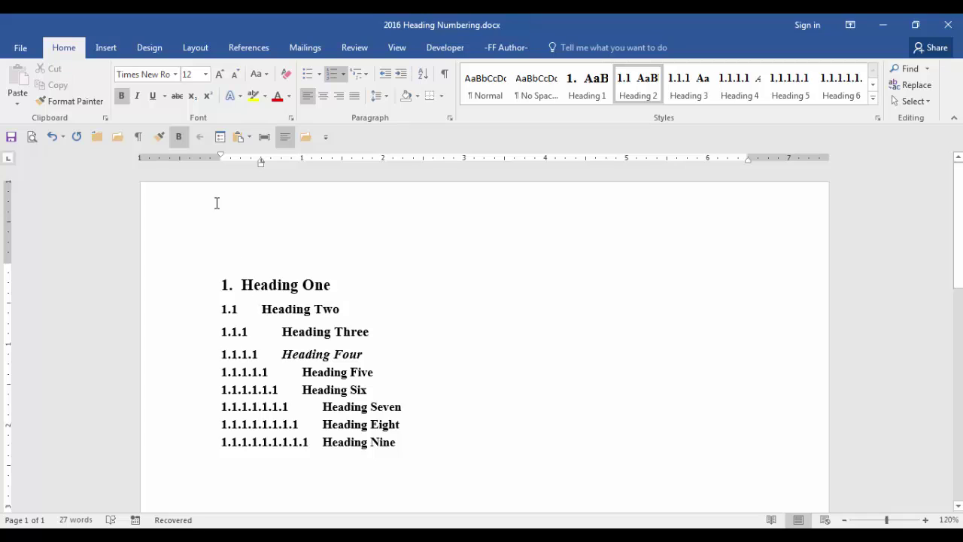
click(252, 162)
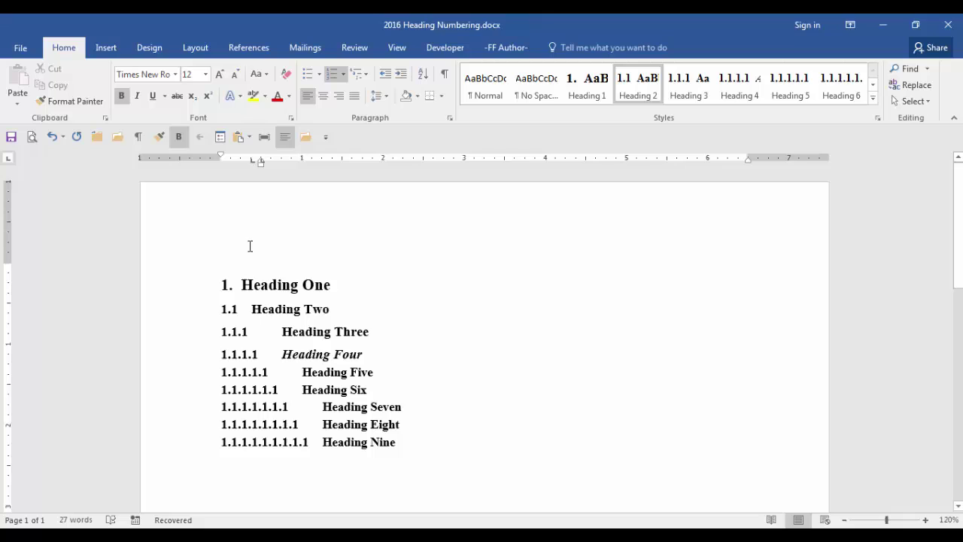
right_click(645, 88)
click(681, 93)
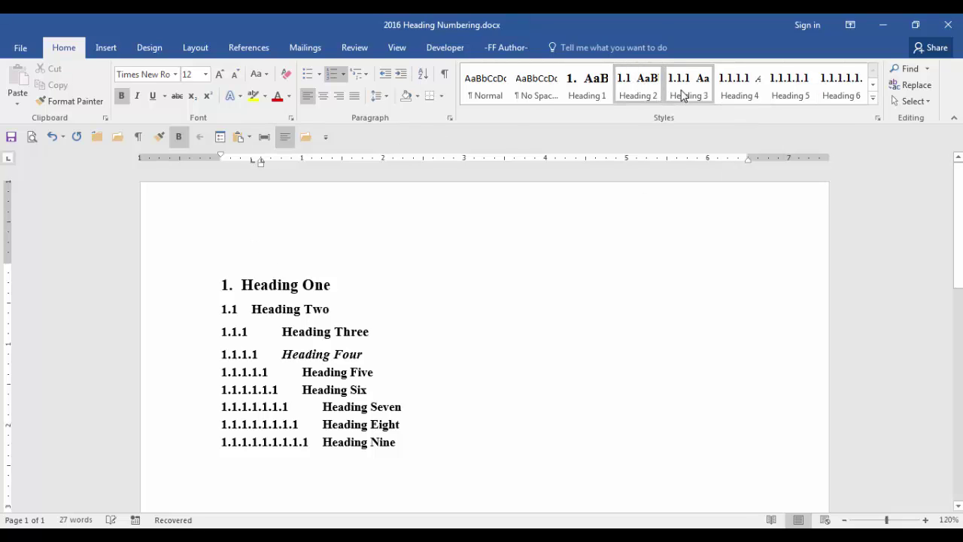
Bring Heading Three's text next to its number on the ruler.
click(282, 332)
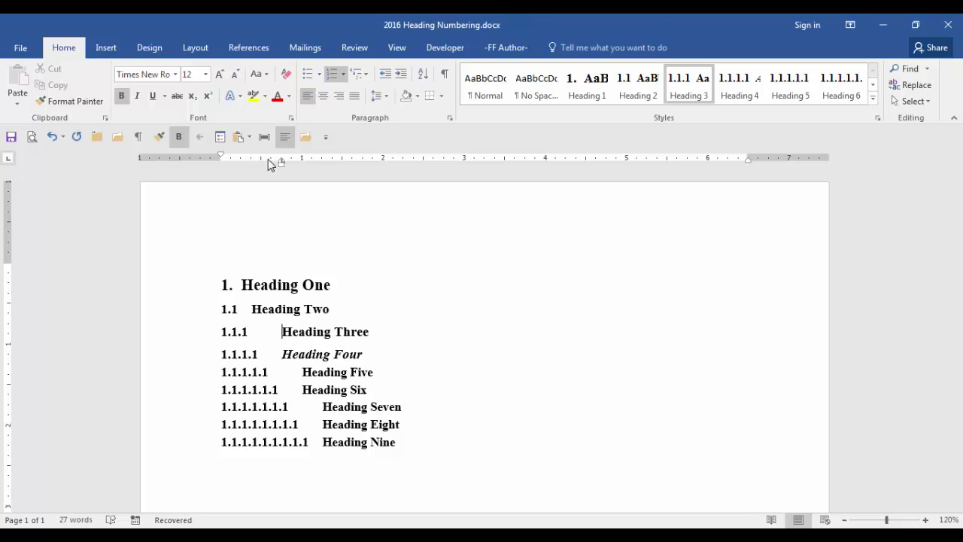
click(262, 159)
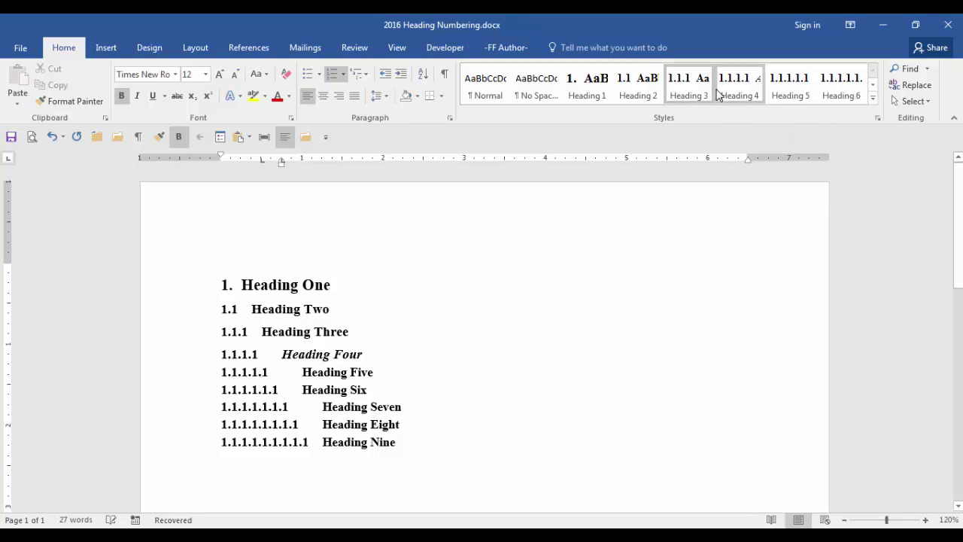
click(212, 353)
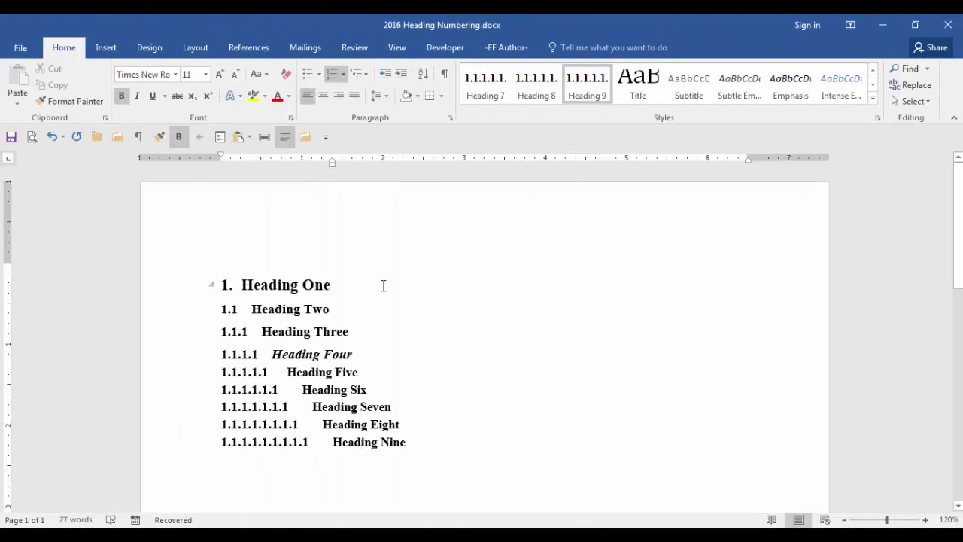
click(384, 285)
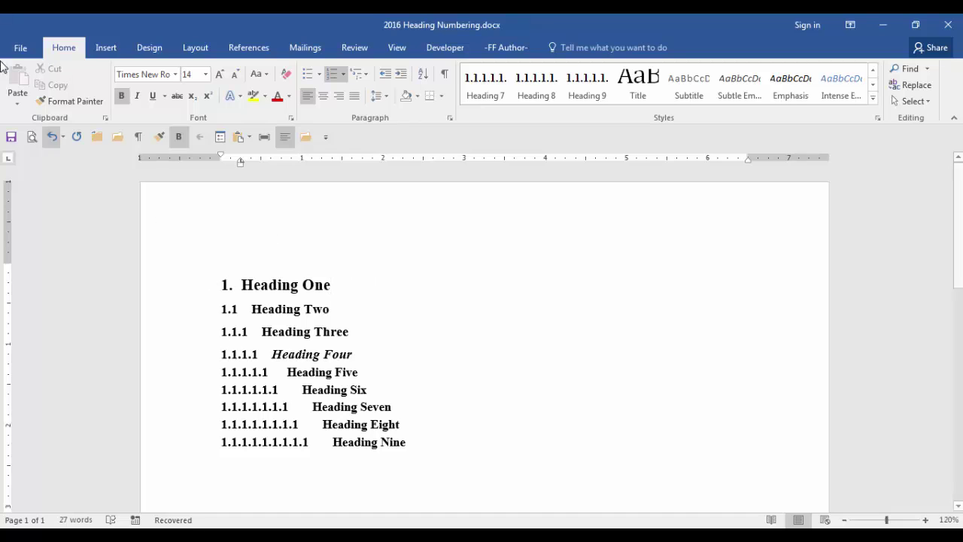
click(20, 50)
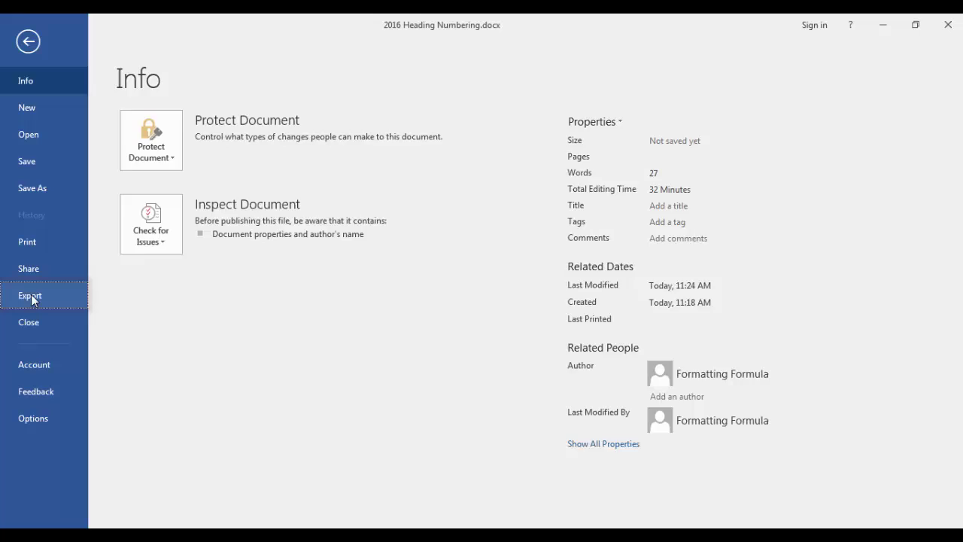
click(32, 298)
click(216, 179)
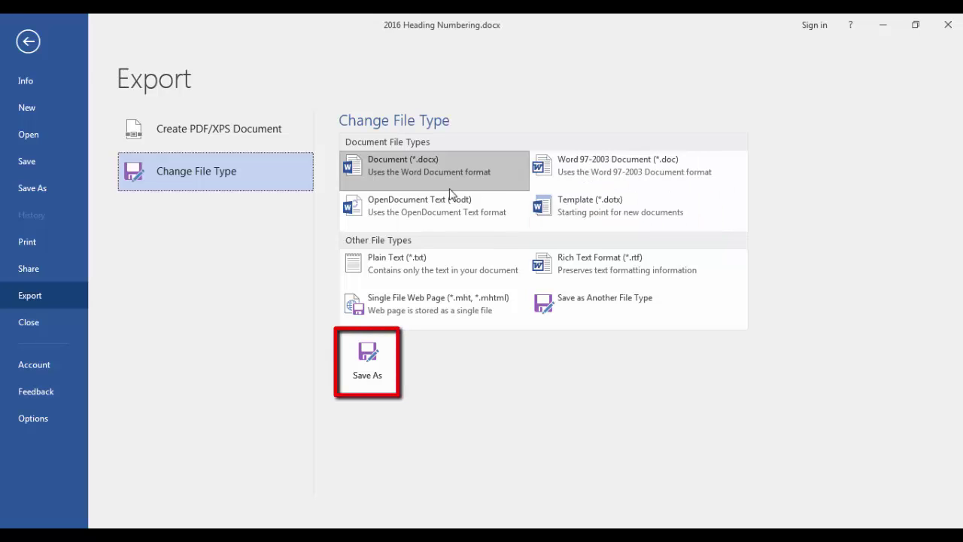
click(41, 43)
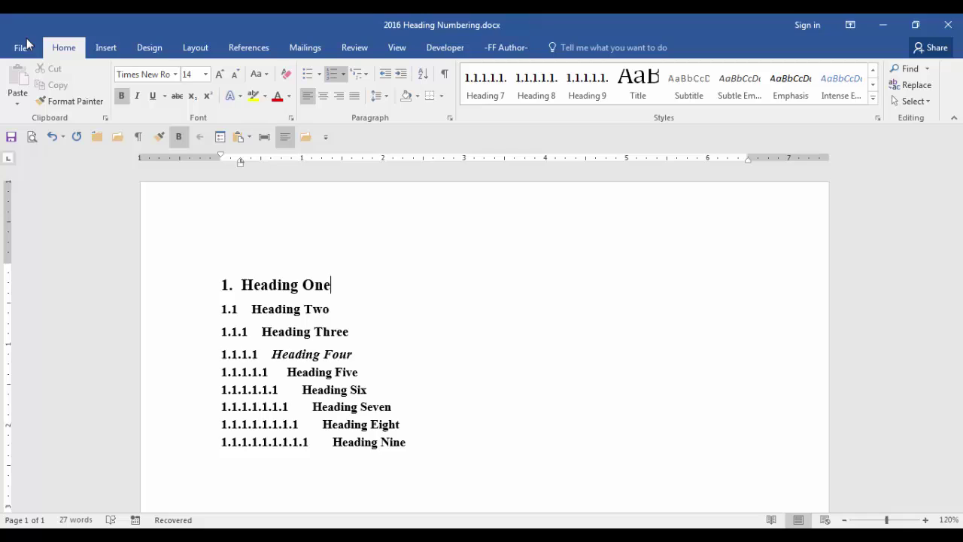